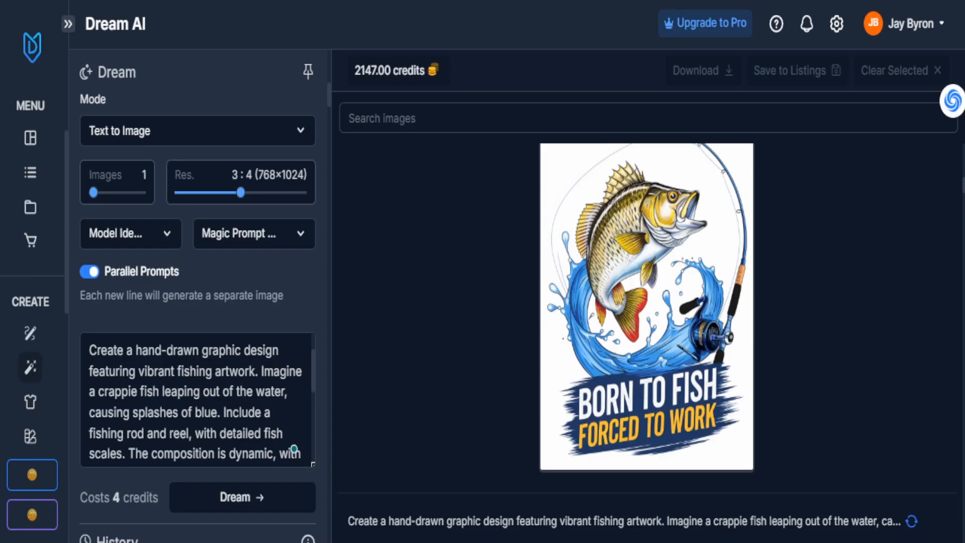
scroll(648, 342, "down", 8)
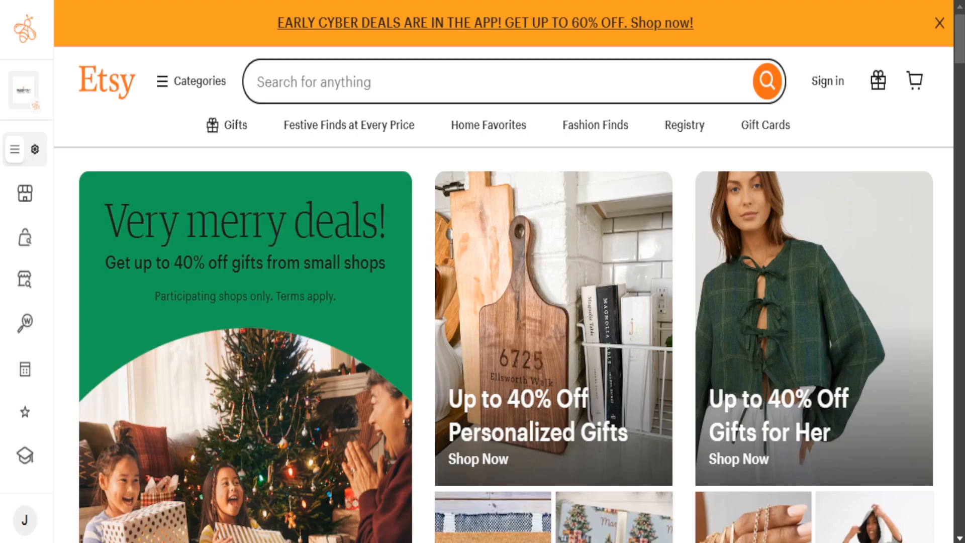
- Switch to Etsy and search the marketplace for "Fishing shirt"
left_click(372, 84)
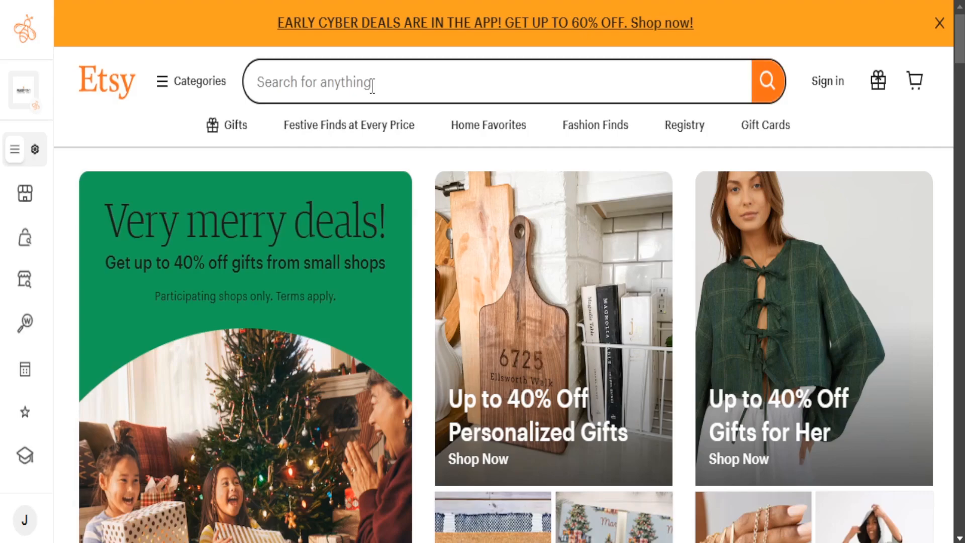
left_click(372, 84)
type("fINS")
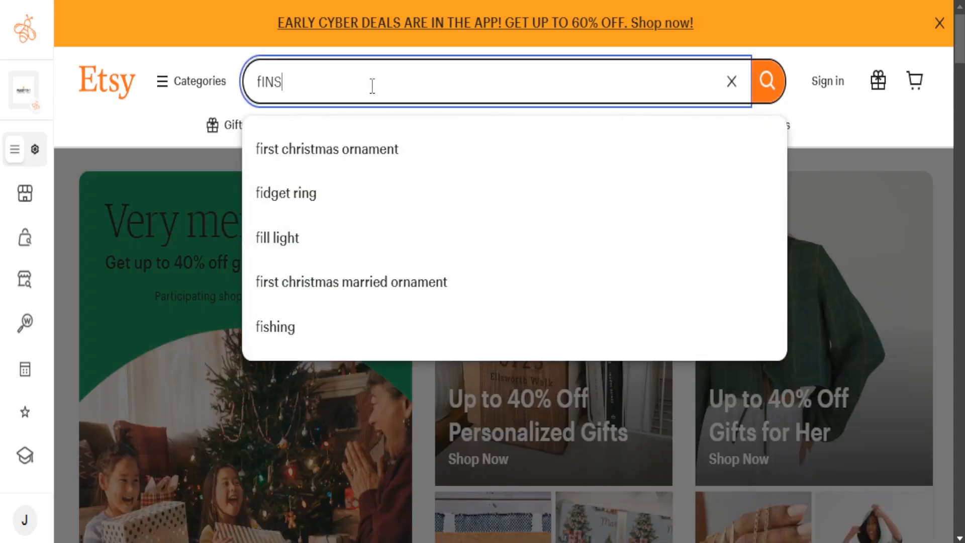
key("BackSpace")
key("BackSpace")
key("BackSpace")
key("BackSpace")
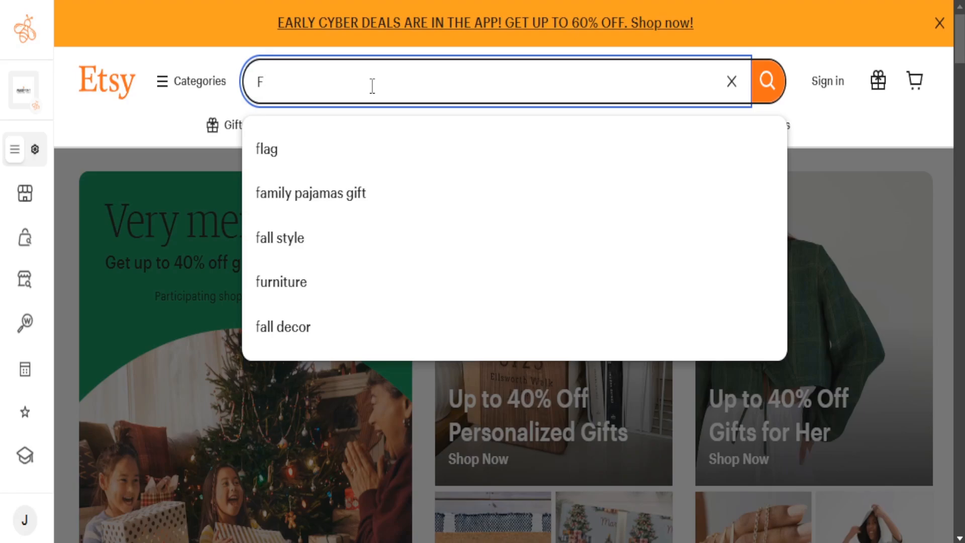
type("ishing shirt")
key("Return")
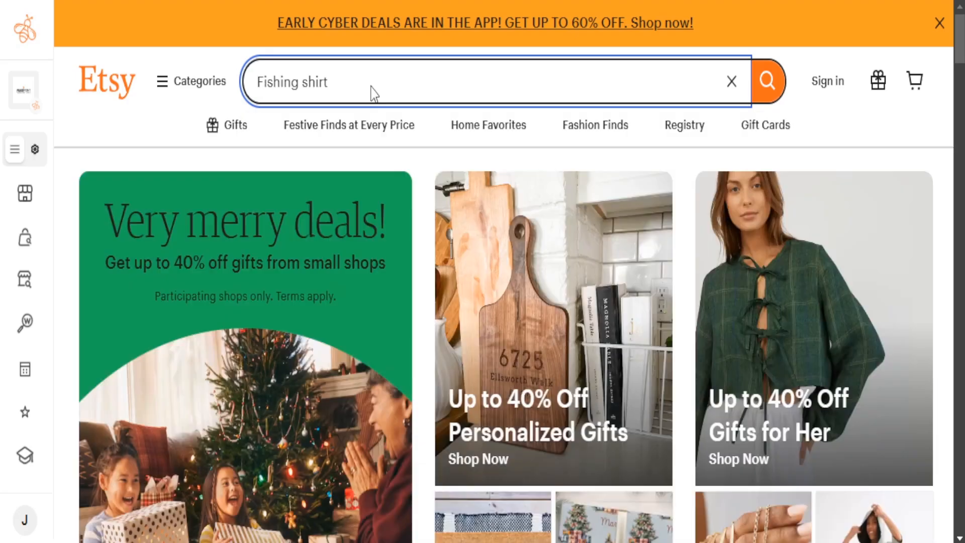
- Examine the fishing shirt search results, comparing designs, prices, monthly sales, views and conversion rates across the listings
scroll(475, 231, "down", 8)
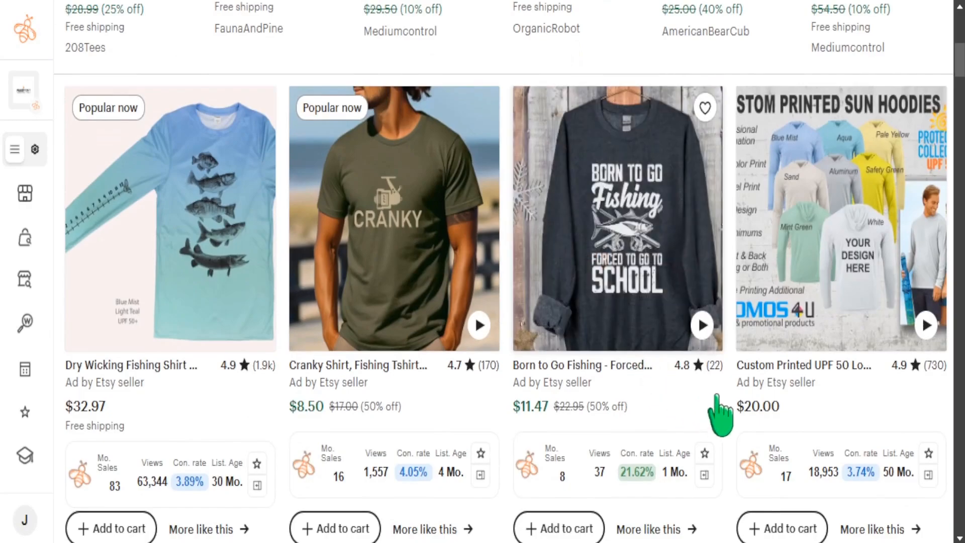
scroll(743, 452, "down", 10)
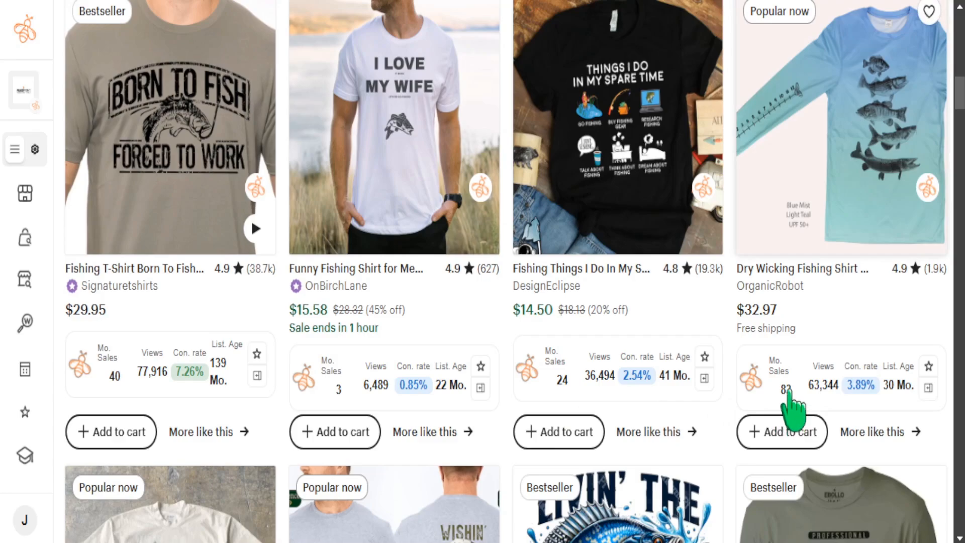
scroll(799, 397, "down", 12)
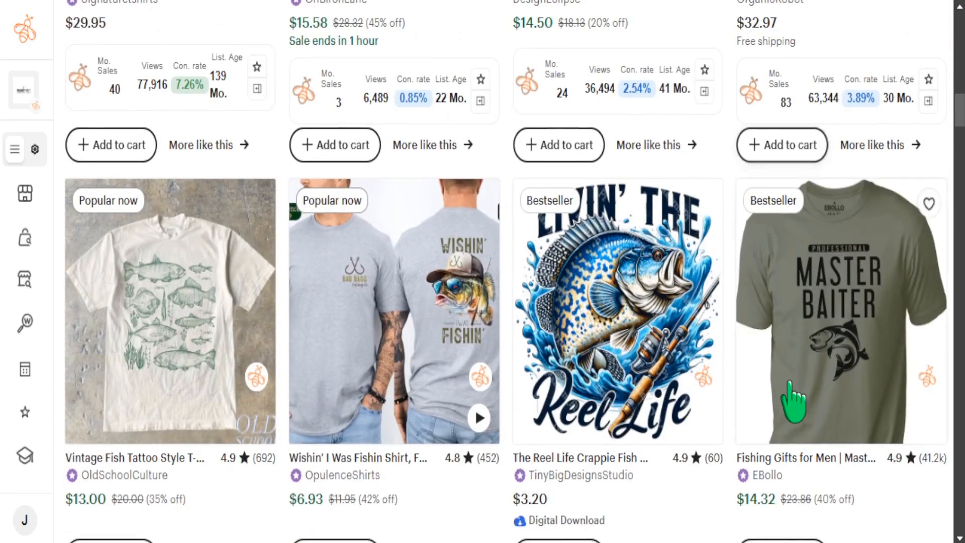
scroll(578, 427, "down", 3)
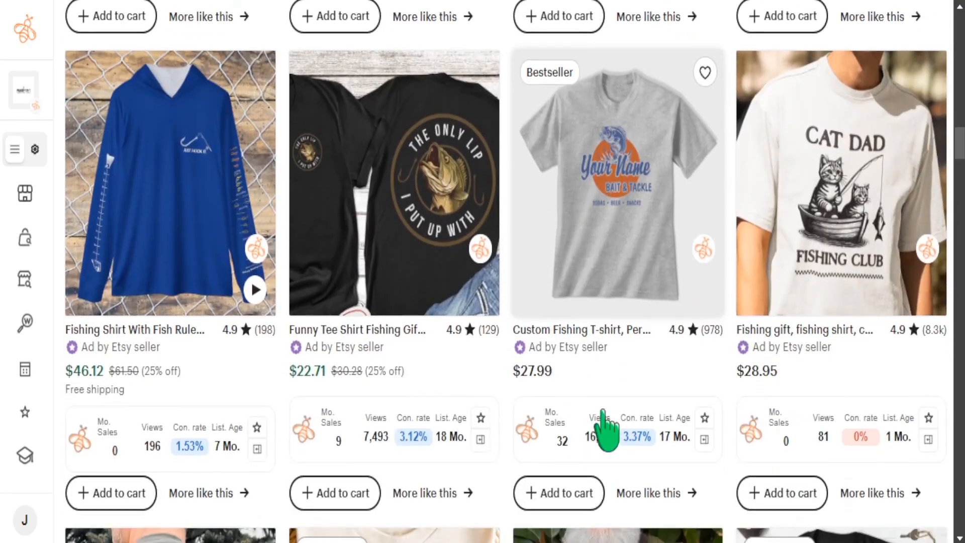
scroll(199, 452, "down", 15)
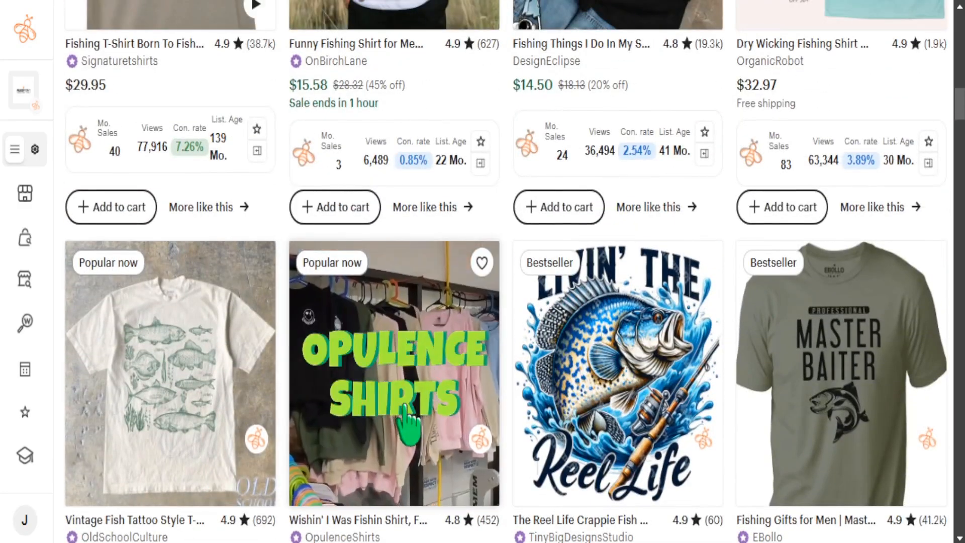
scroll(408, 412, "down", 4)
scroll(408, 425, "up", 4)
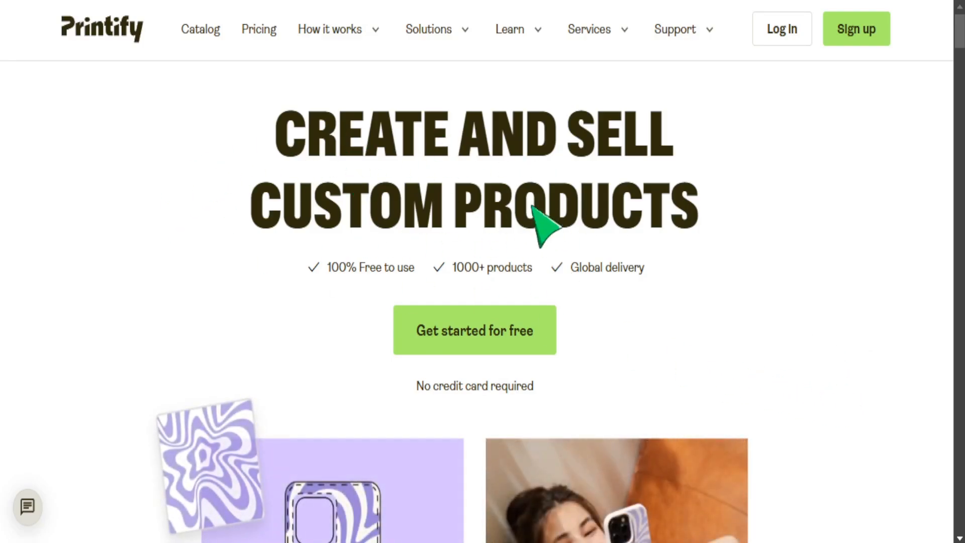
- Open the Printify product catalog and look through its popular categories, Starter essentials and Hot new products
left_click(206, 31)
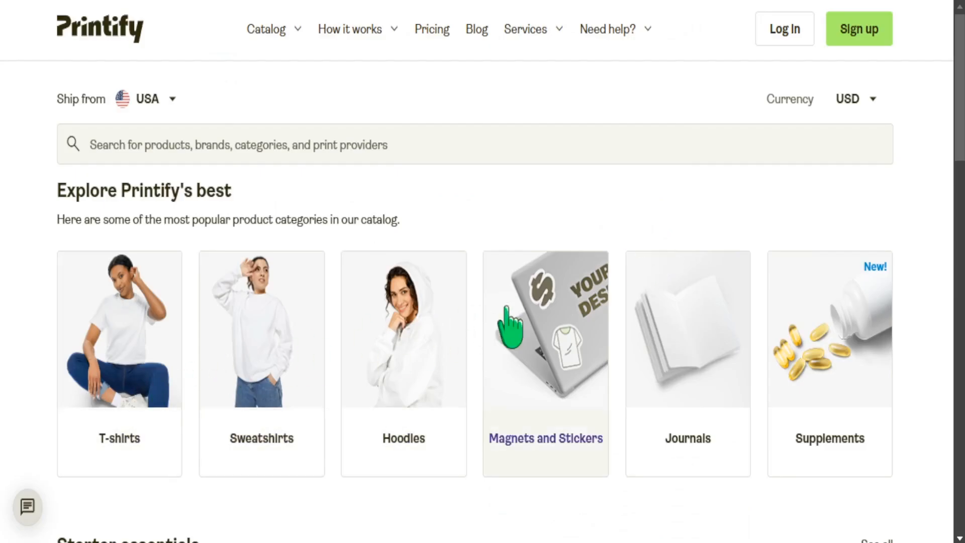
scroll(741, 322, "down", 1)
scroll(741, 332, "down", 5)
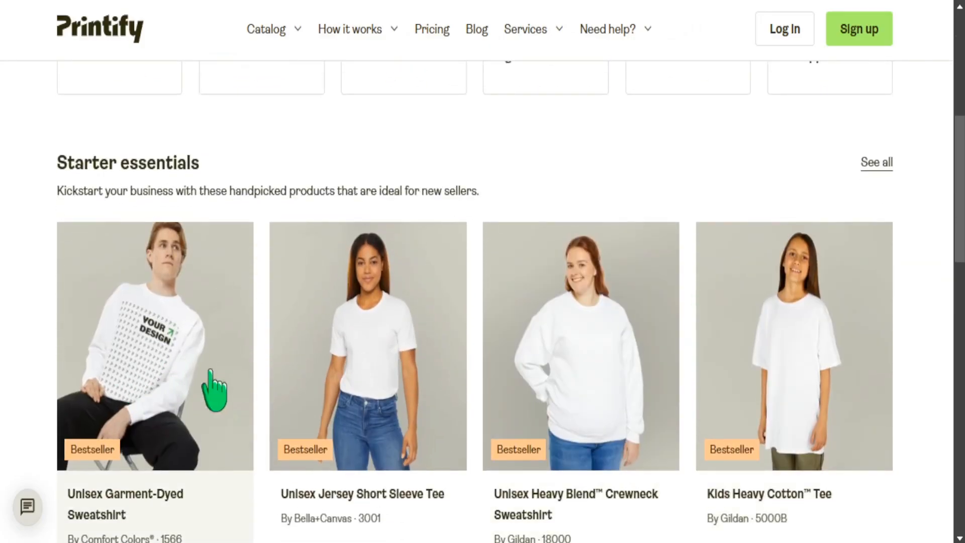
scroll(726, 347, "down", 9)
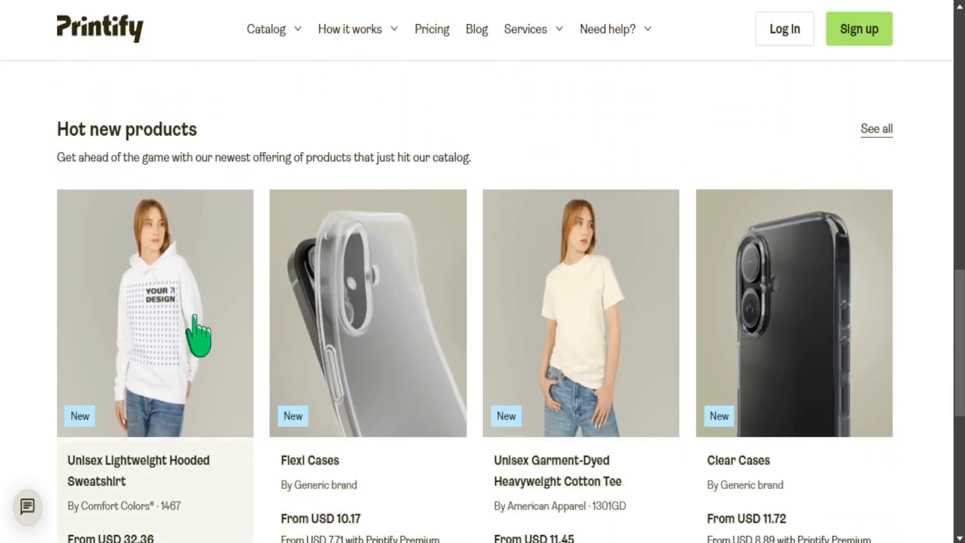
scroll(213, 321, "down", 3)
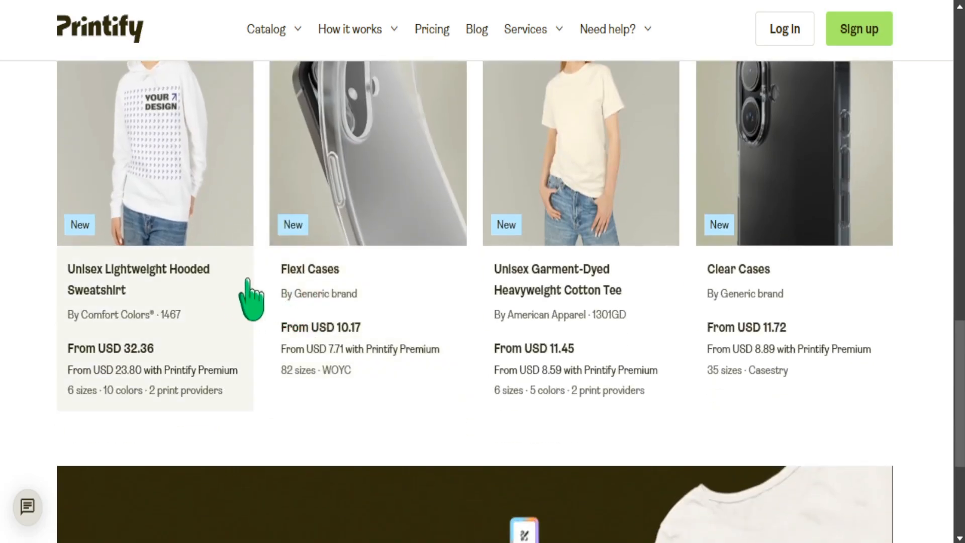
scroll(789, 273, "down", 4)
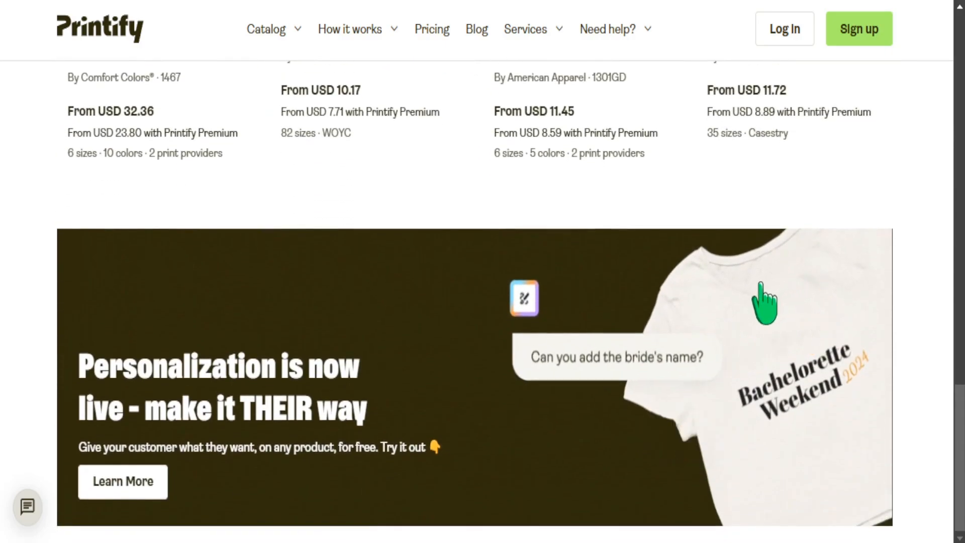
scroll(523, 349, "up", 15)
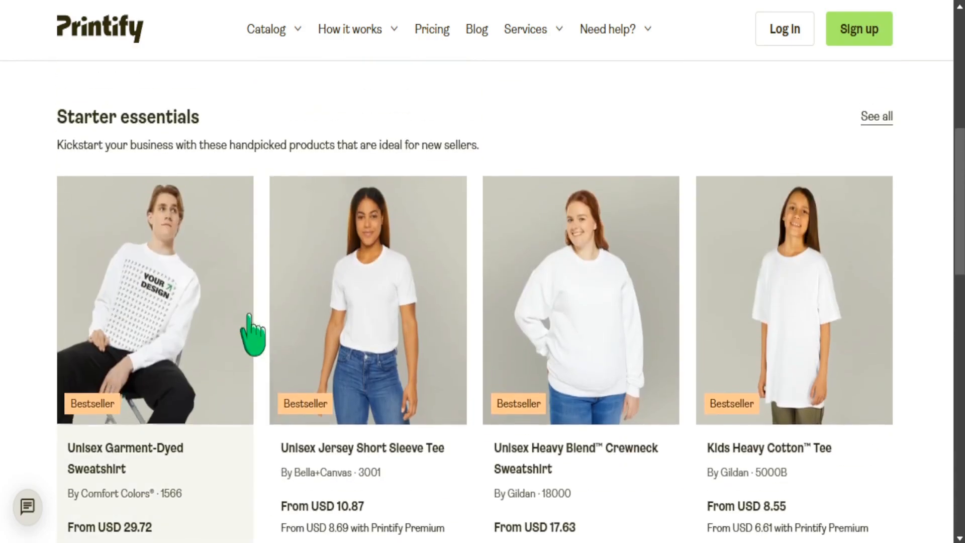
- Open the How Printify works page and review the selling process and the earnings calculator
mouse_move(350, 32)
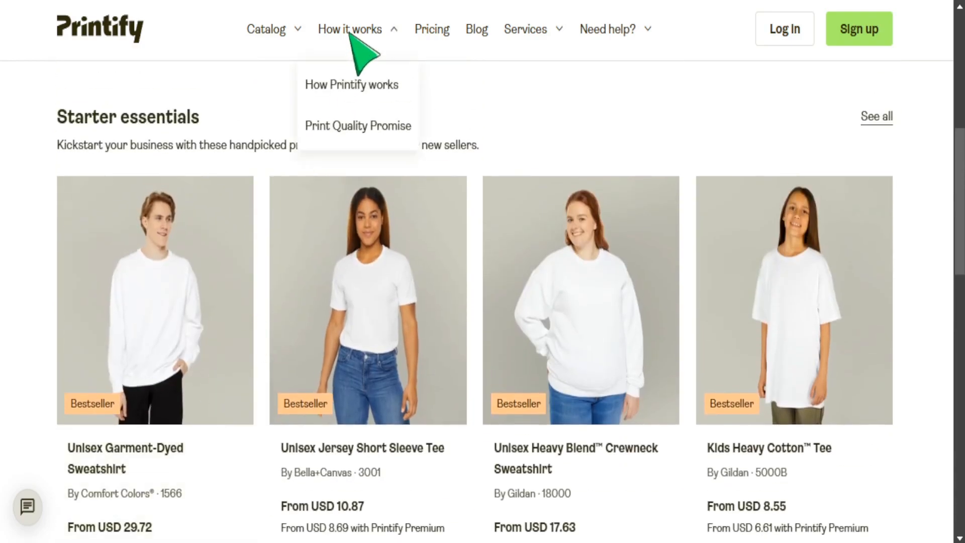
left_click(339, 85)
scroll(505, 294, "down", 10)
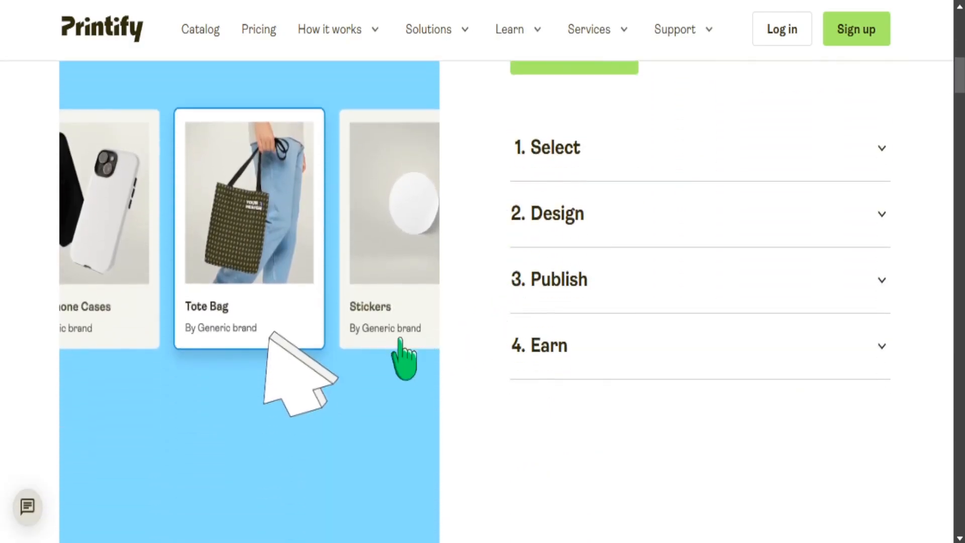
scroll(381, 361, "down", 5)
scroll(384, 346, "down", 7)
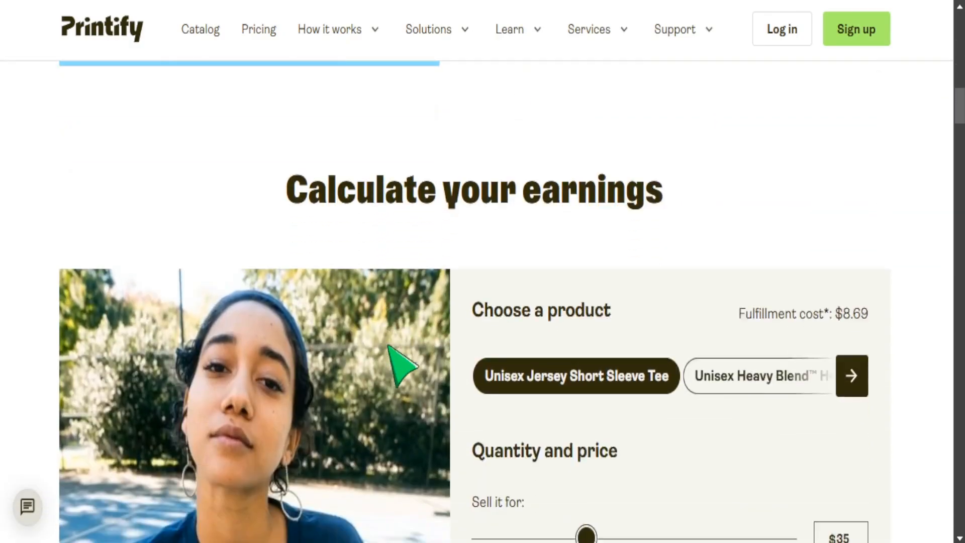
scroll(347, 358, "down", 4)
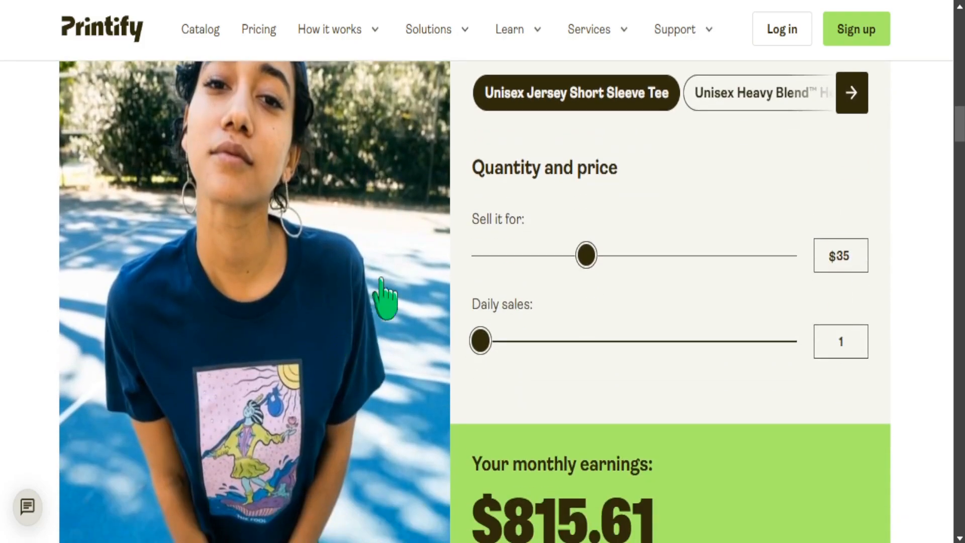
- Open Printify's pricing page and compare the Free, Premium and Enterprise plans
left_click(266, 31)
scroll(366, 205, "down", 5)
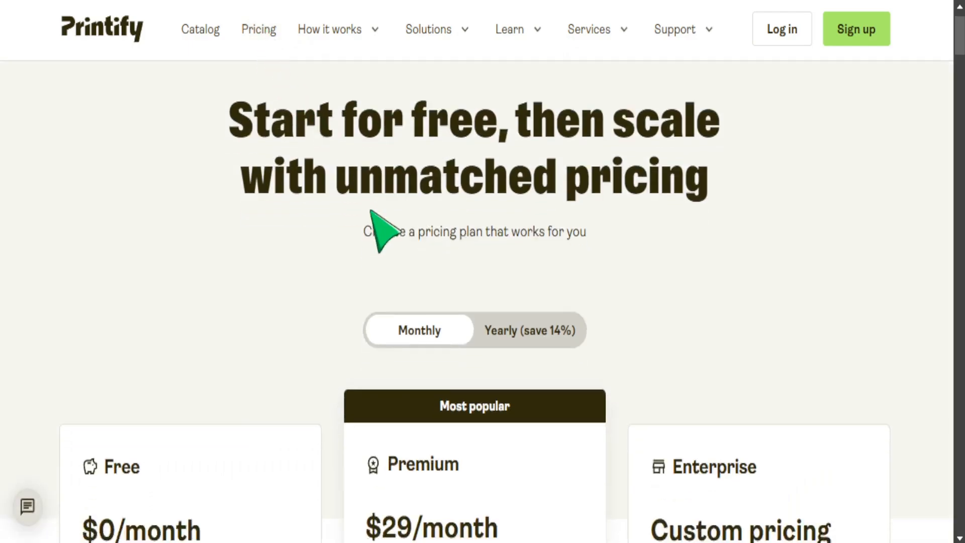
scroll(477, 336, "down", 3)
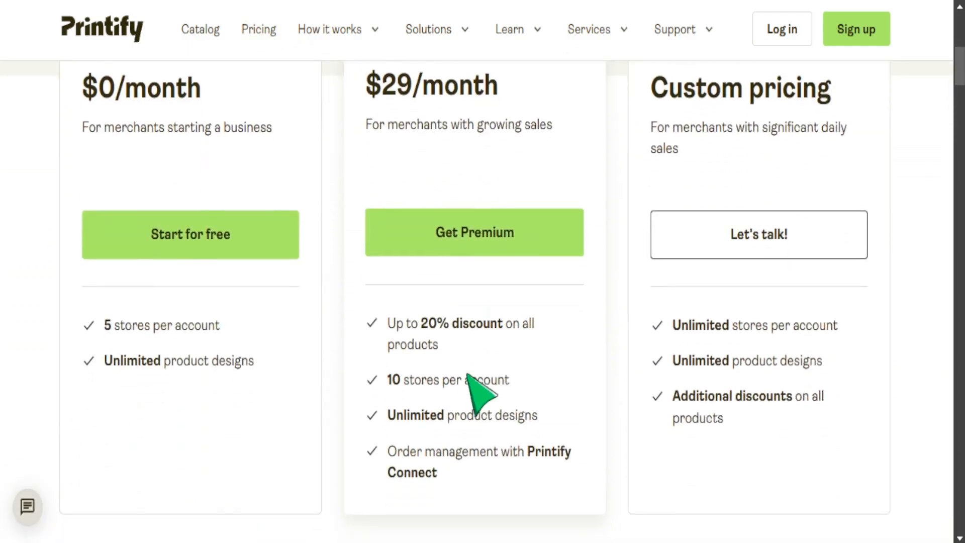
- Open the Sweatshirts category in the Printify catalog and review the bestselling sweatshirts' base and Premium prices
left_click(200, 29)
left_click(272, 321)
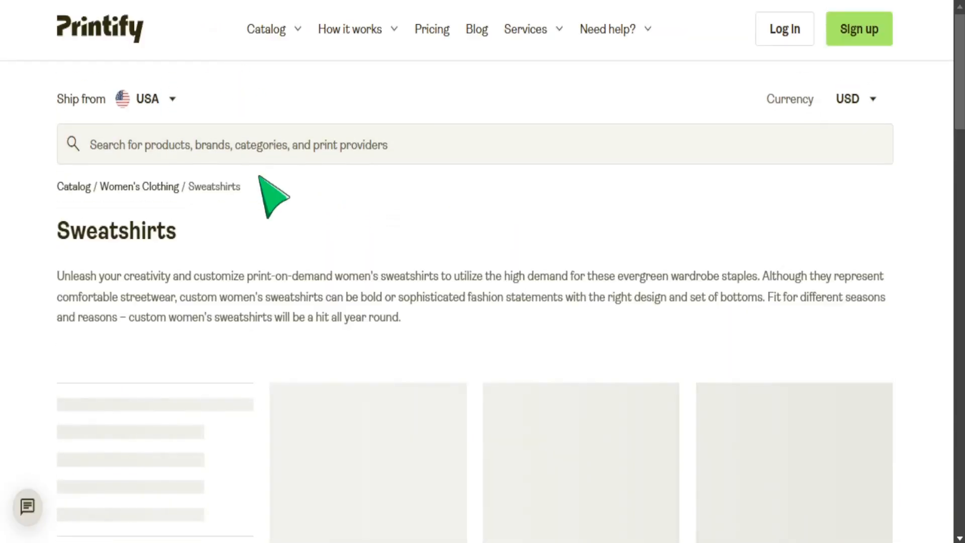
scroll(320, 267, "down", 1)
scroll(320, 268, "down", 6)
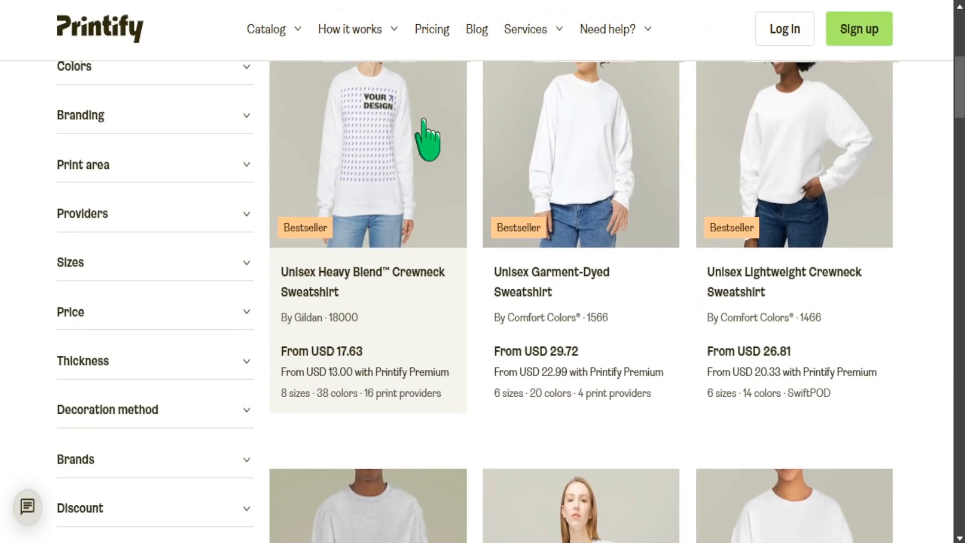
- Return to the pricing plans and highlight part of the Free plan's price and the Premium plan's order management feature
left_click(431, 29)
scroll(372, 412, "down", 5)
left_click_drag(116, 279, 201, 279)
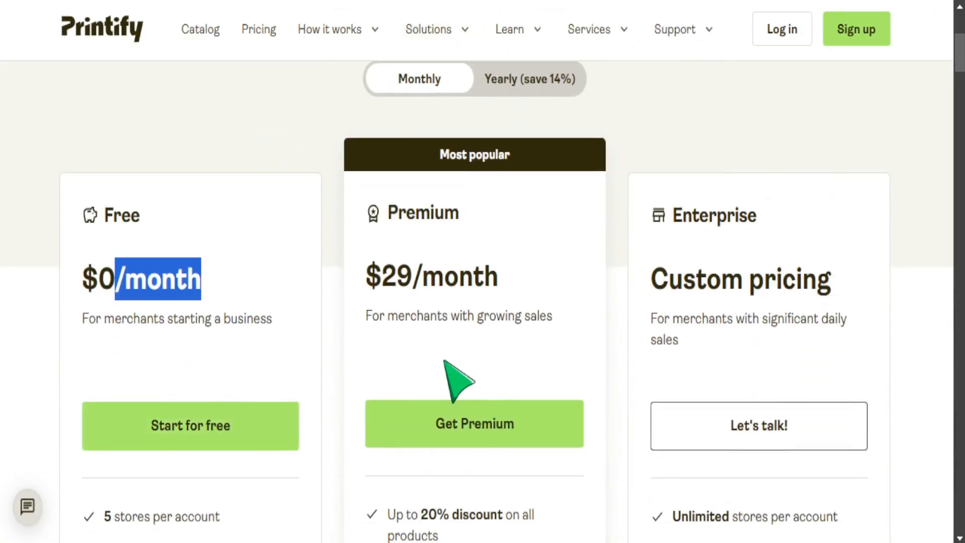
scroll(447, 366, "down", 2)
scroll(470, 357, "down", 2)
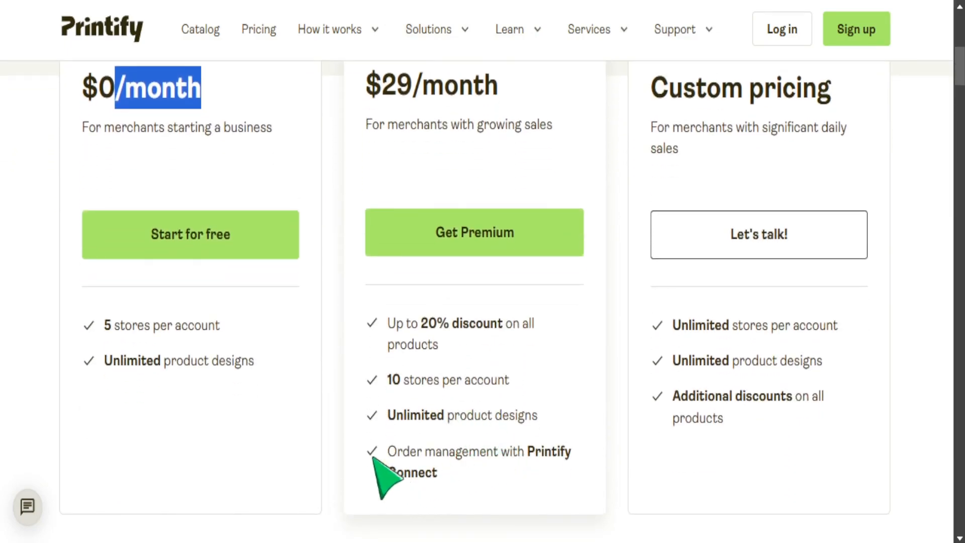
left_click_drag(386, 448, 451, 471)
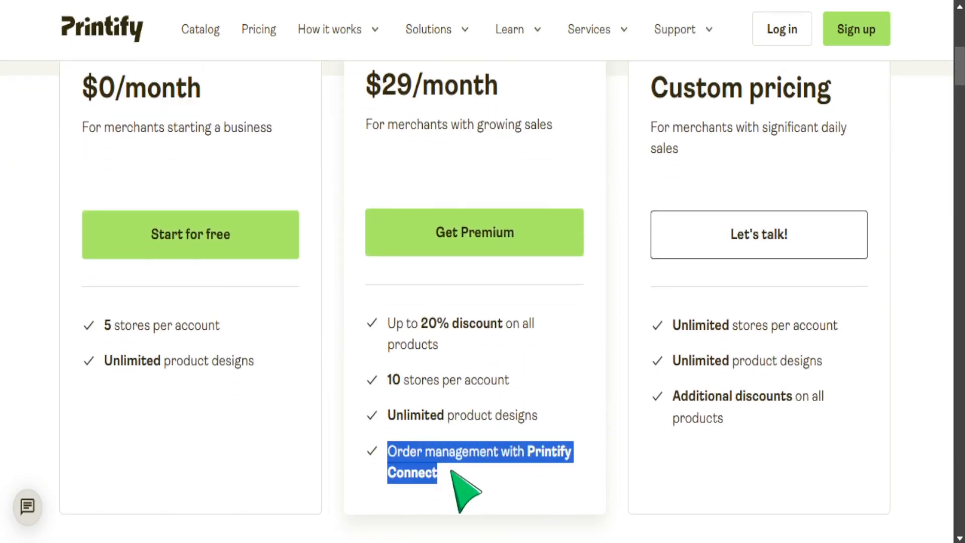
scroll(475, 500, "up", 5)
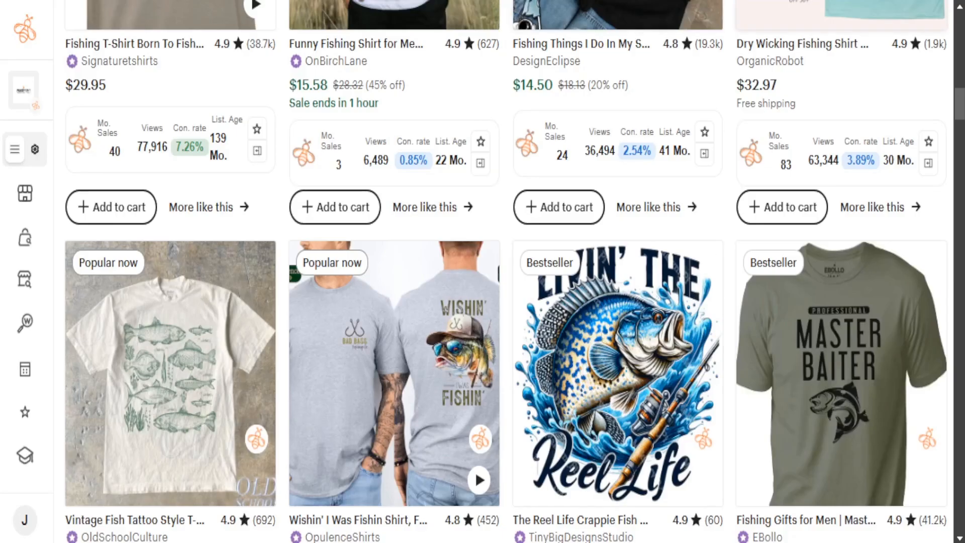
- Switch back to the Etsy fishing shirt results and review the sales figures of the top listings
scroll(567, 437, "down", 5)
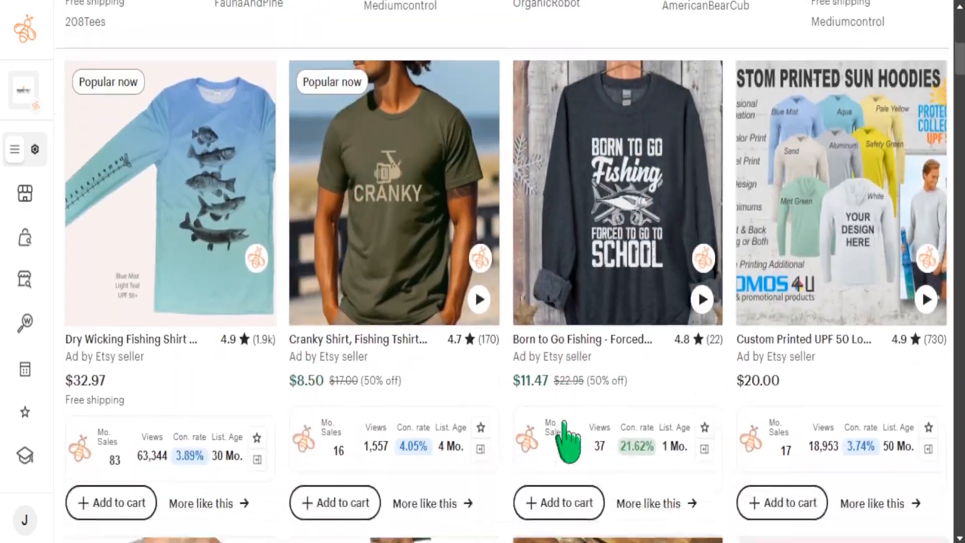
scroll(568, 437, "down", 2)
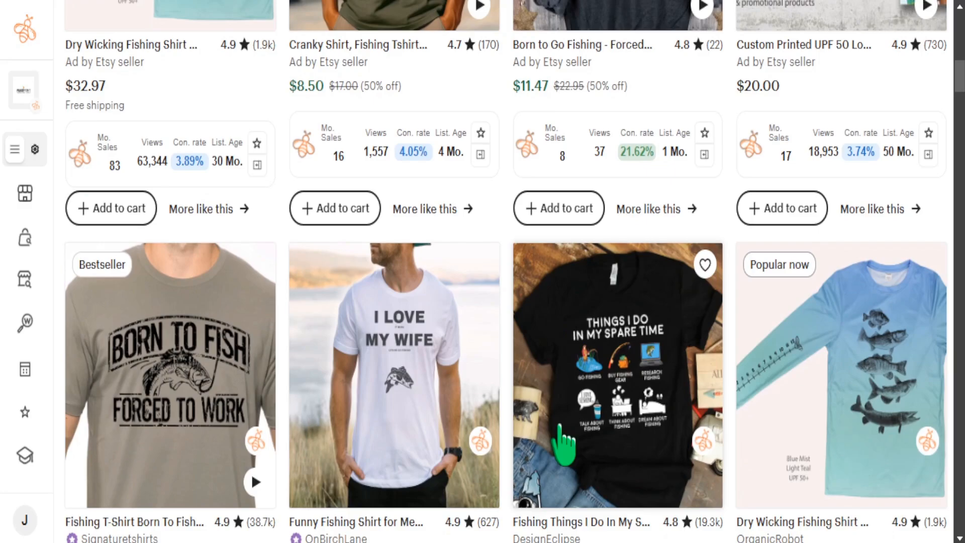
scroll(557, 442, "down", 2)
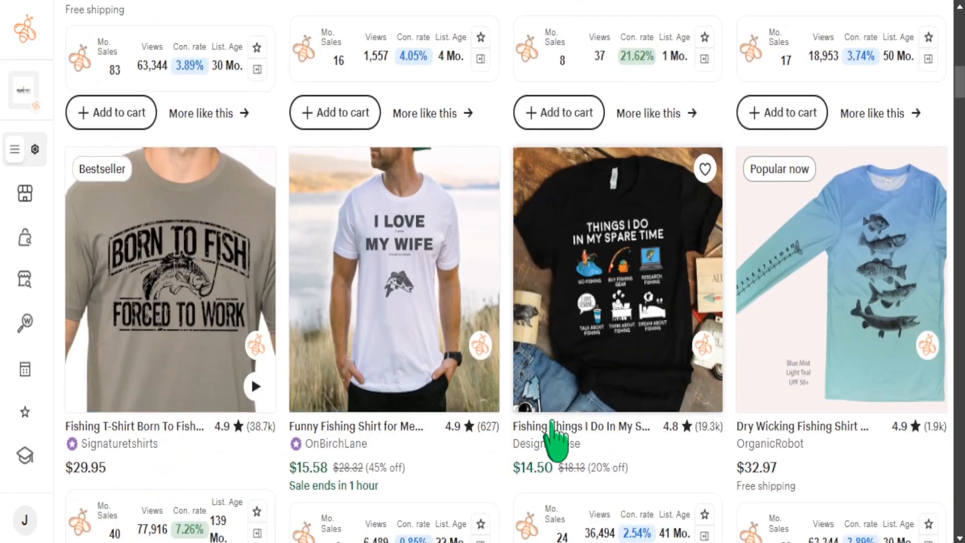
- Open the bestselling "Born to Fish Forced to Work" shirt listing, highlight its recent-purchases note and examine its sales statistics
scroll(559, 430, "down", 2)
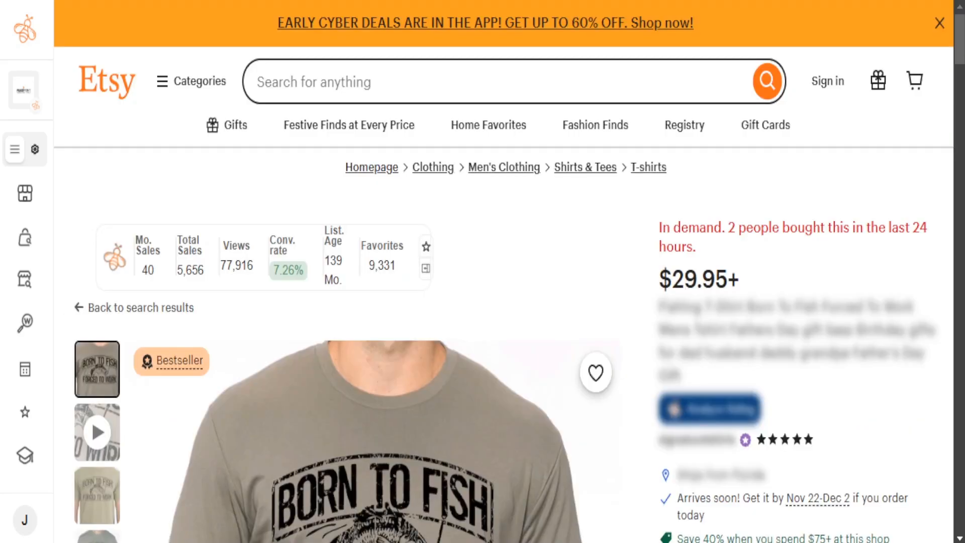
left_click_drag(727, 227, 872, 240)
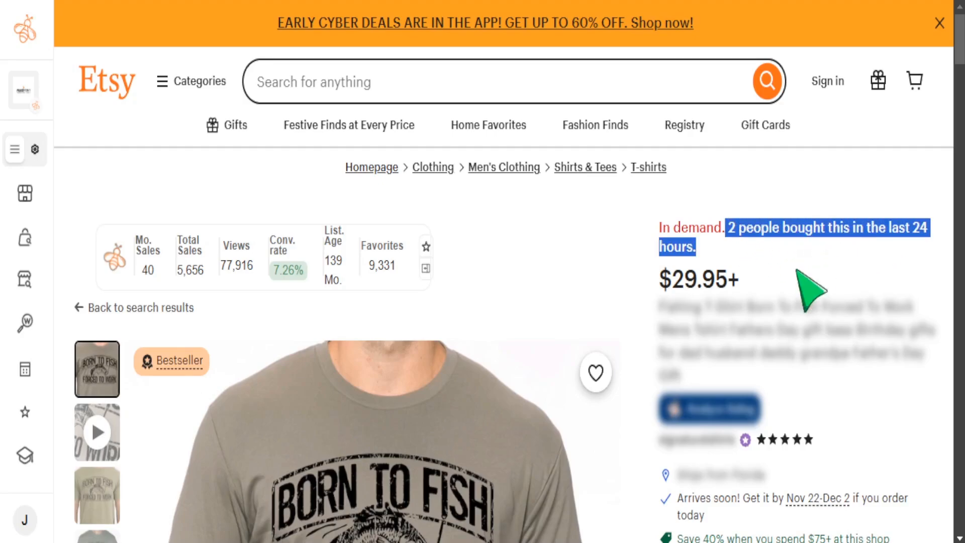
mouse_move(183, 379)
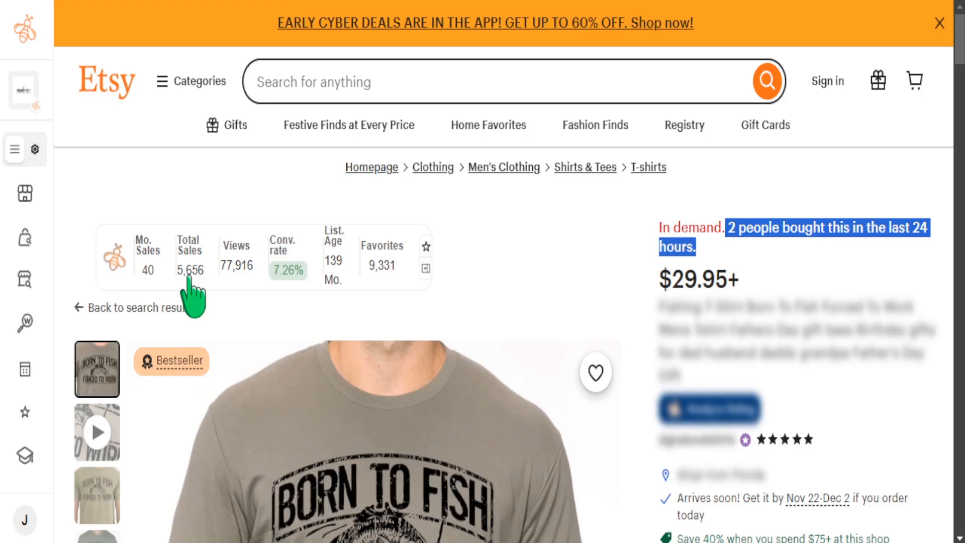
- Go back to the Etsy fishing shirt results and browse further listings, examining their designs, prices, monthly sales and conversion rates
scroll(359, 332, "down", 3)
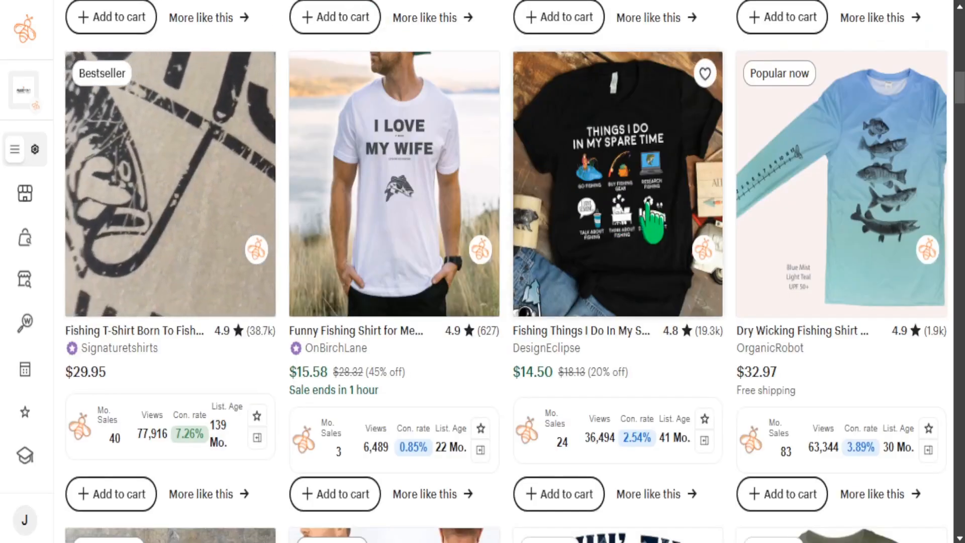
scroll(766, 244, "down", 3)
scroll(764, 248, "down", 15)
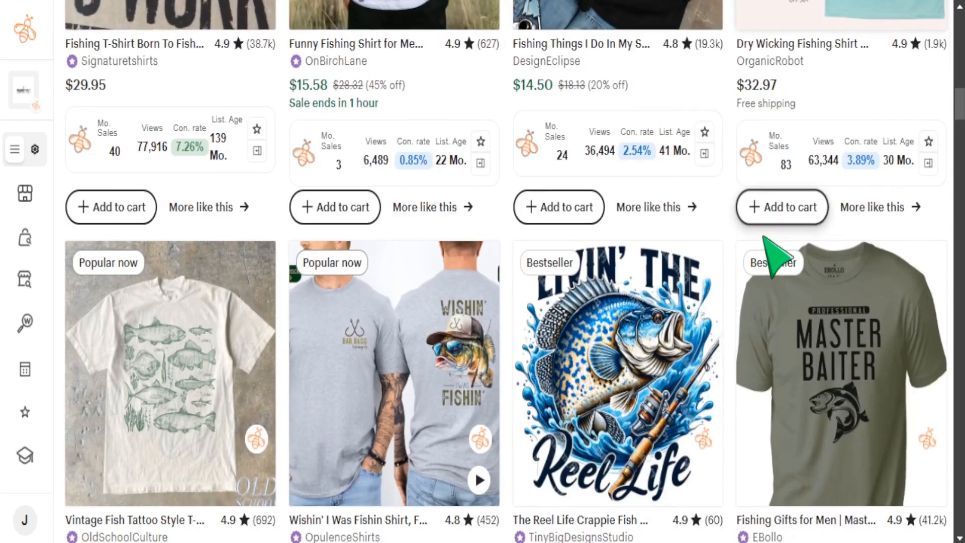
scroll(763, 257, "down", 2)
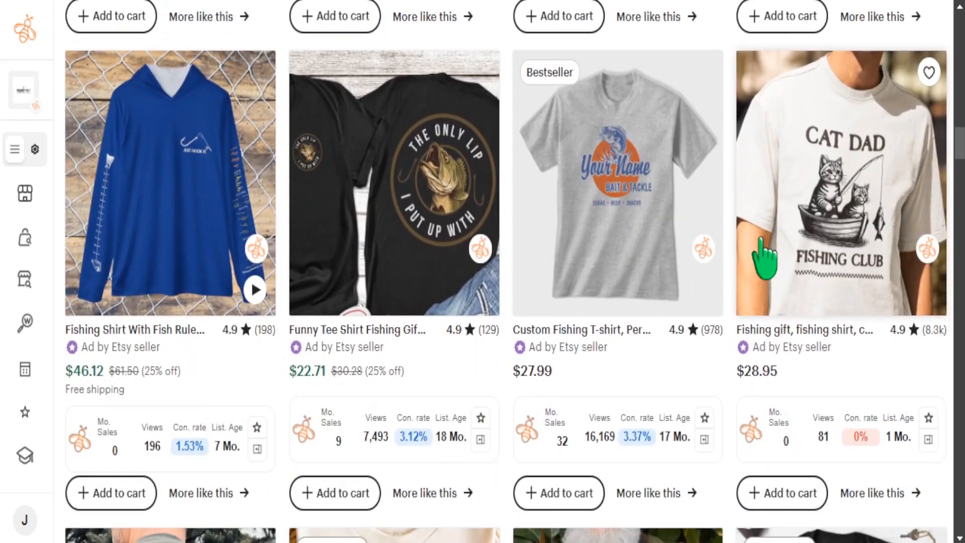
scroll(748, 244, "down", 2)
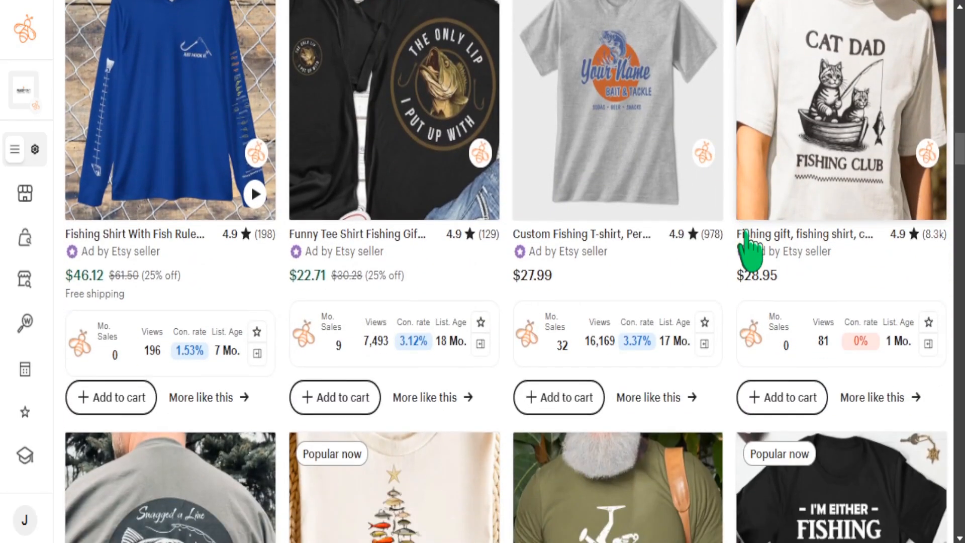
scroll(725, 251, "down", 6)
scroll(724, 251, "down", 4)
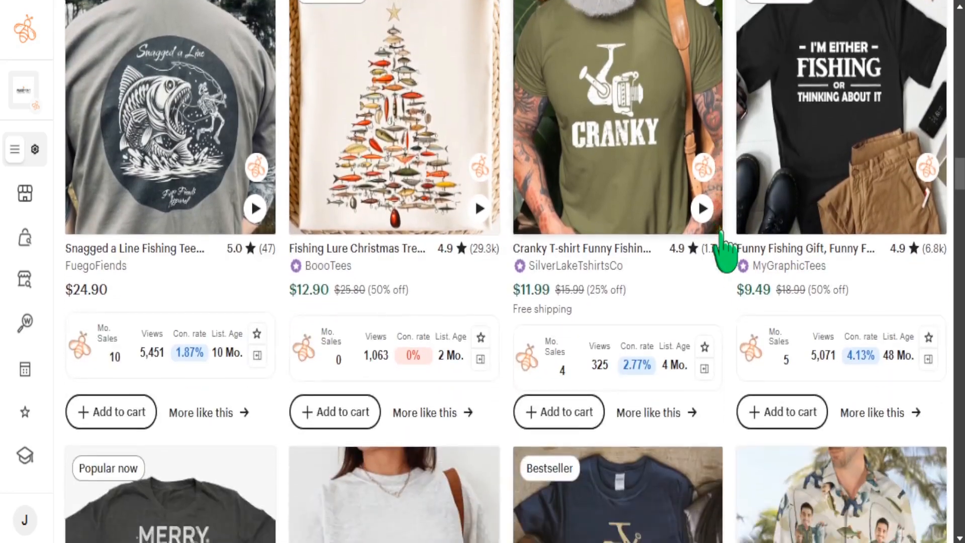
scroll(722, 255, "down", 2)
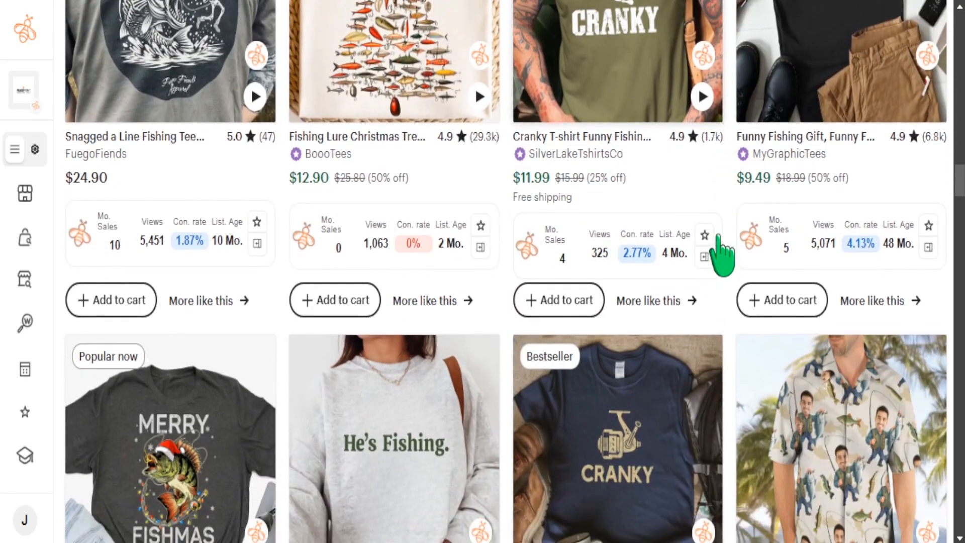
scroll(722, 254, "down", 4)
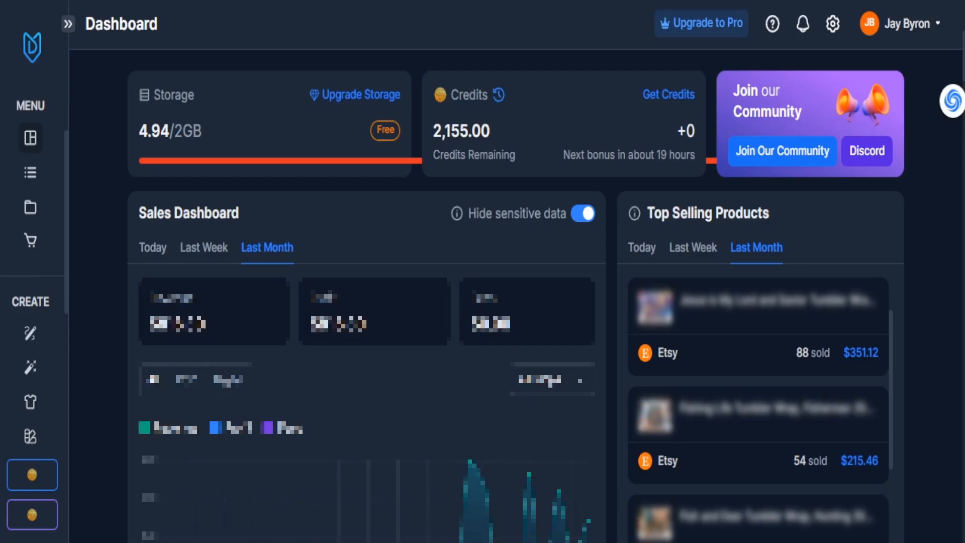
- Switch to the design platform's dashboard, open the Dream AI image generator and choose the Ideogram v2 model
left_click(30, 369)
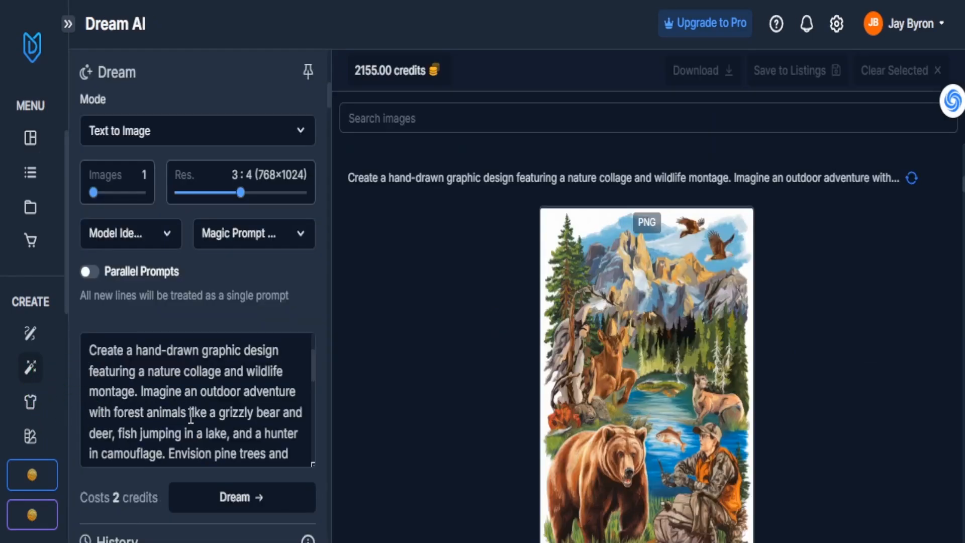
left_click(130, 232)
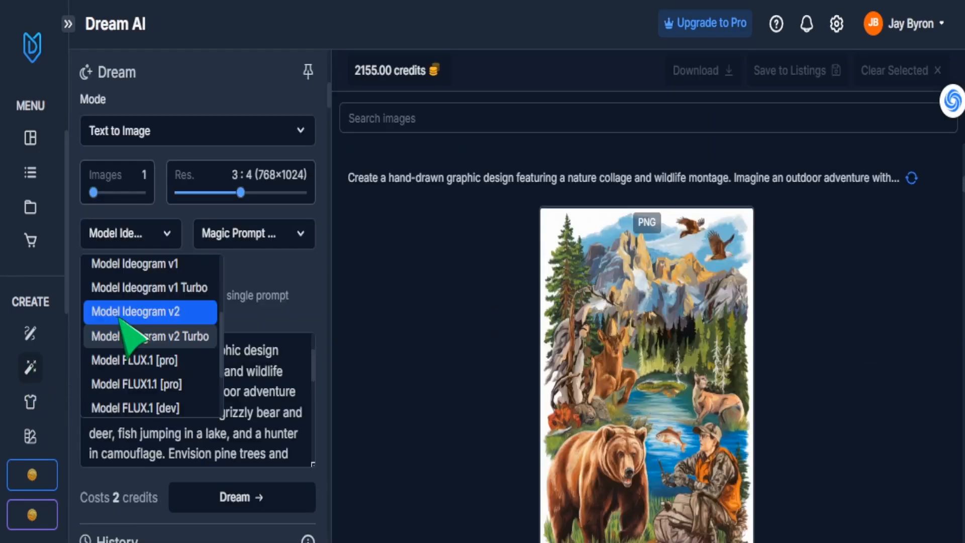
left_click(151, 314)
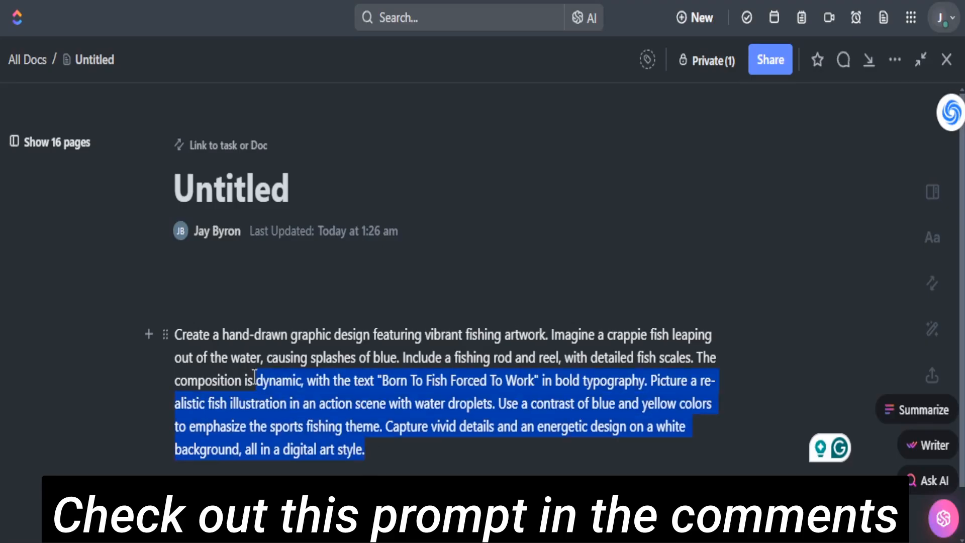
- Copy the crappie fish prompt with the text "Born To Fish Forced To Work" from the document into the Dream AI prompt
left_click_drag(252, 376, 370, 449)
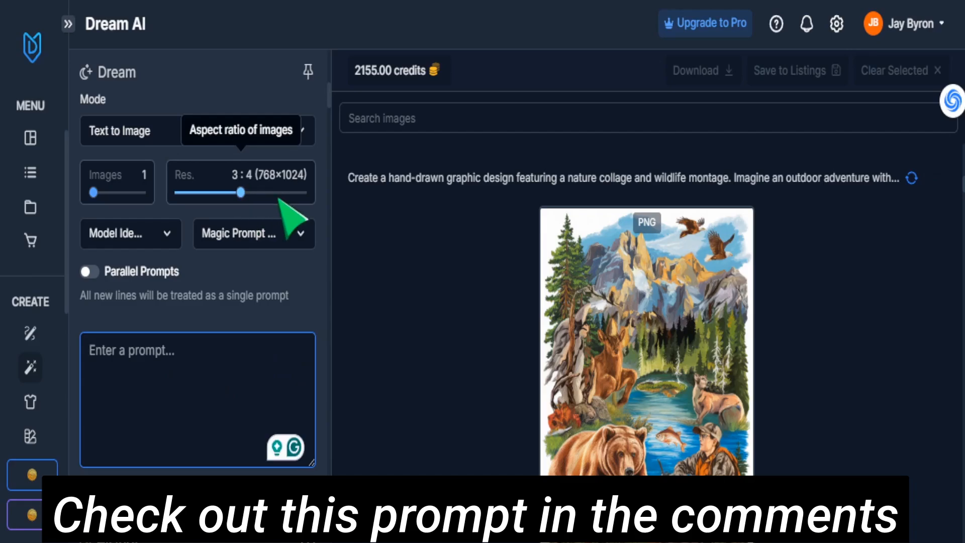
left_click(140, 351)
key("ctrl+v")
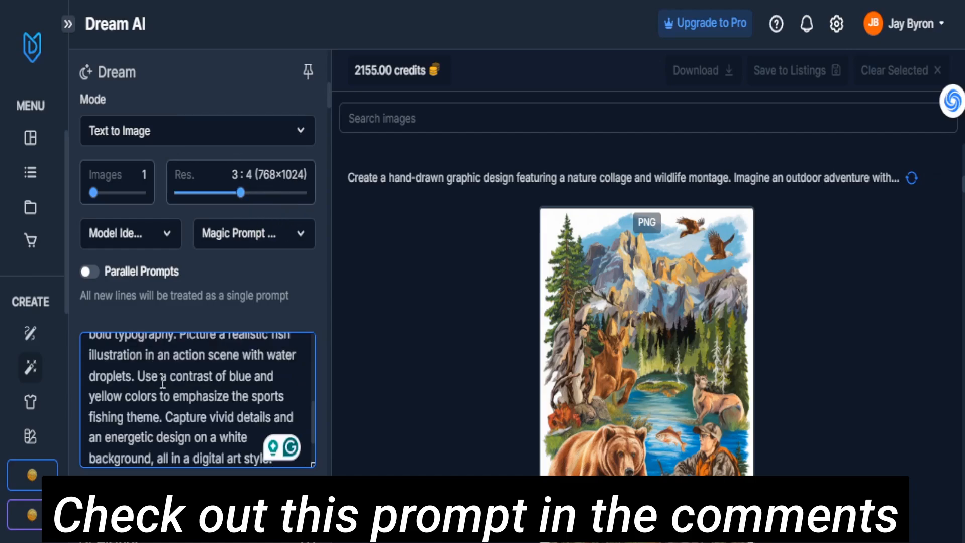
scroll(163, 382, "up", 5)
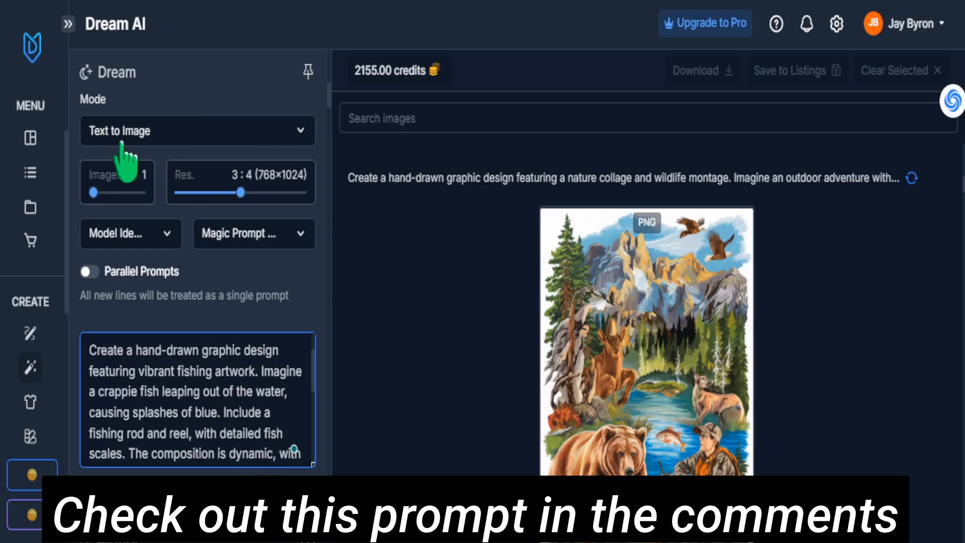
- Review the available image models, turn on Parallel Prompts and open the Magic Prompt options
left_click(167, 233)
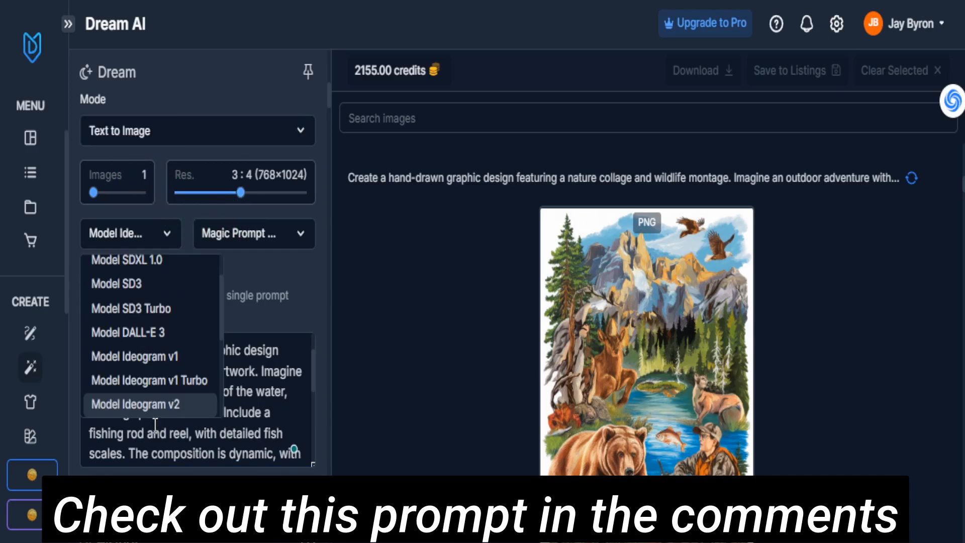
left_click(295, 240)
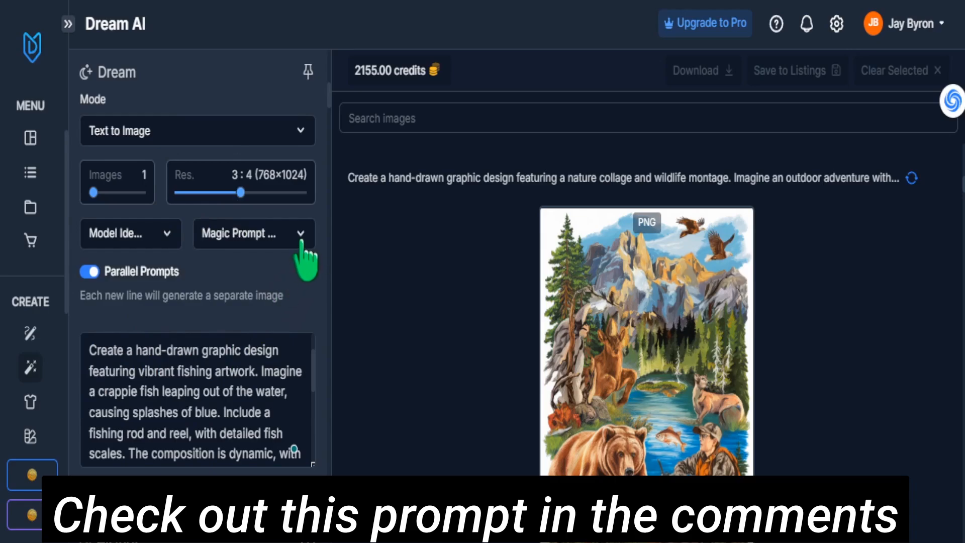
left_click(295, 240)
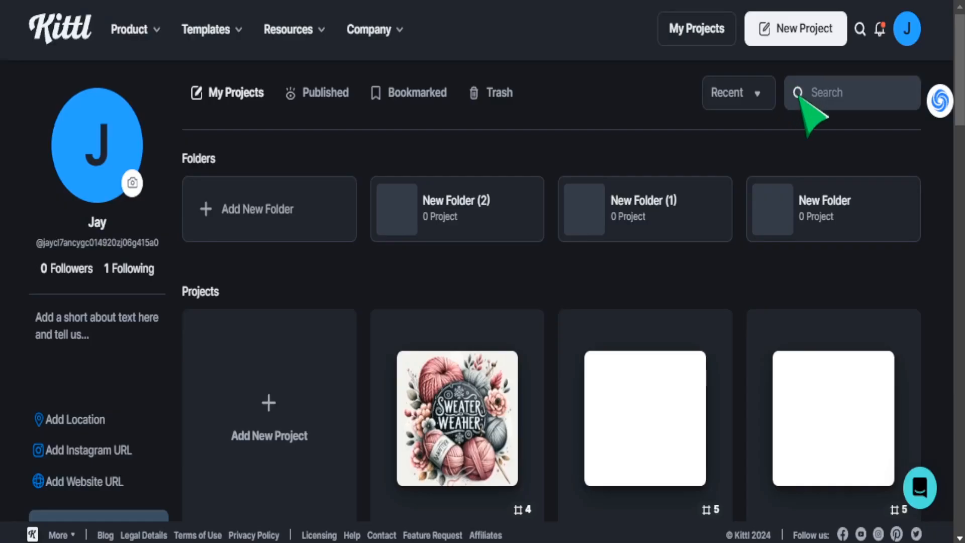
- Switch to Kittl and create a new project with the Print on Demand Printify T-Shirt artboard, 4200 × 4800 px
left_click(756, 27)
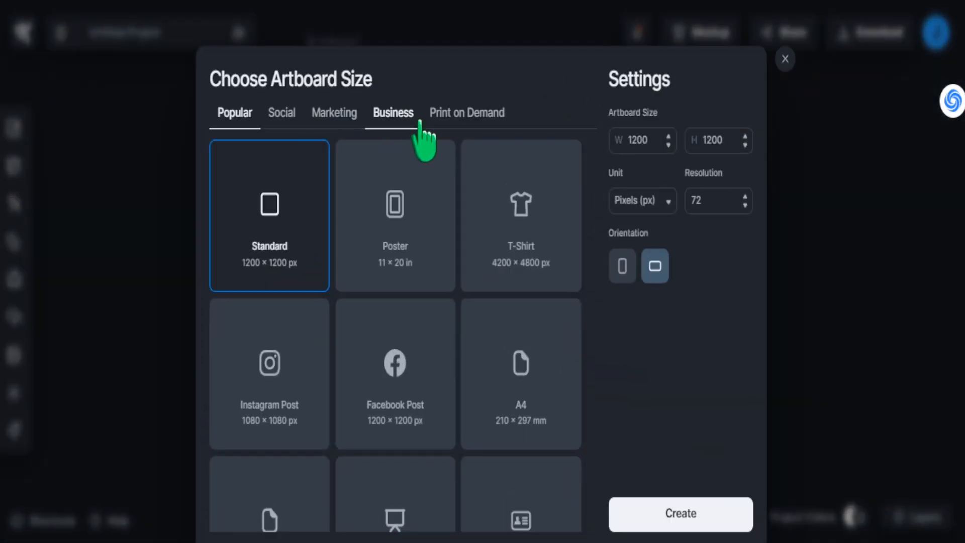
left_click(466, 119)
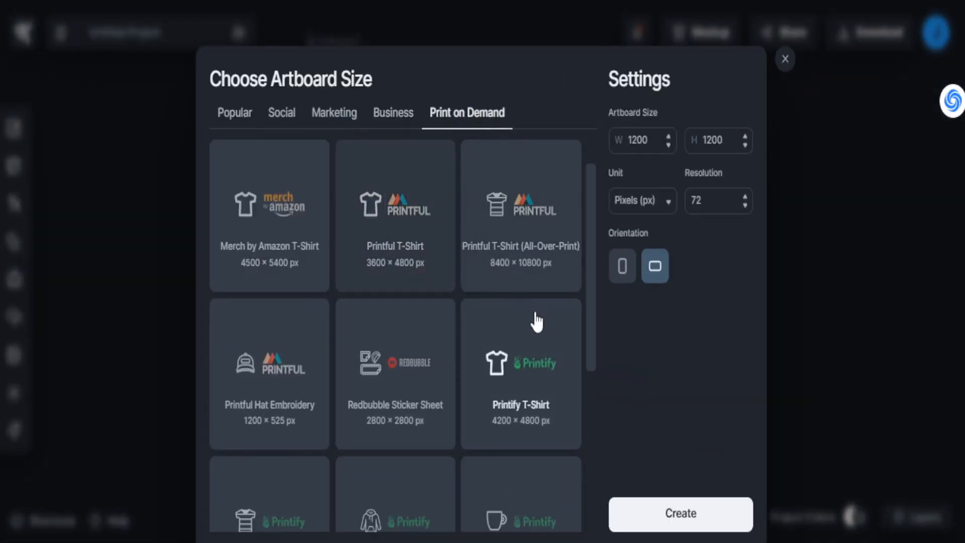
left_click(532, 409)
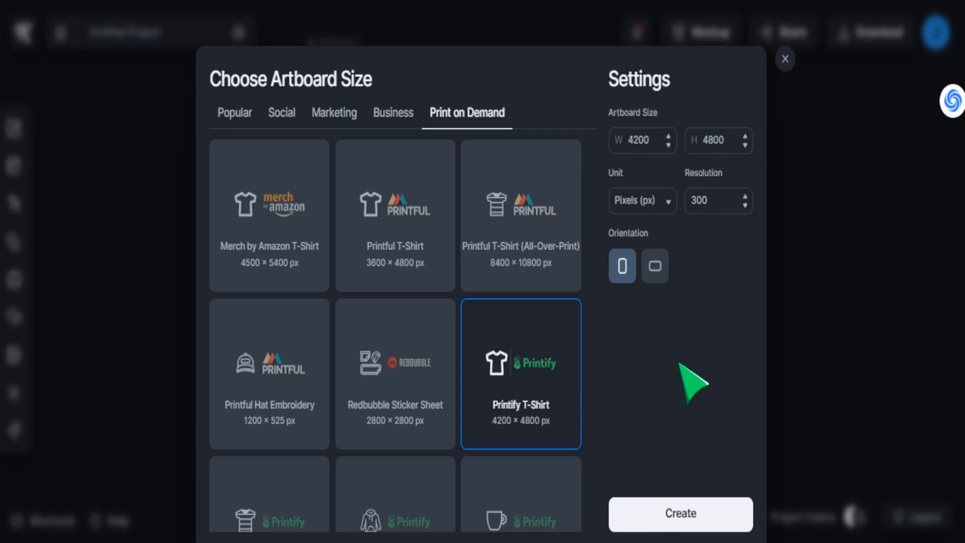
left_click(678, 516)
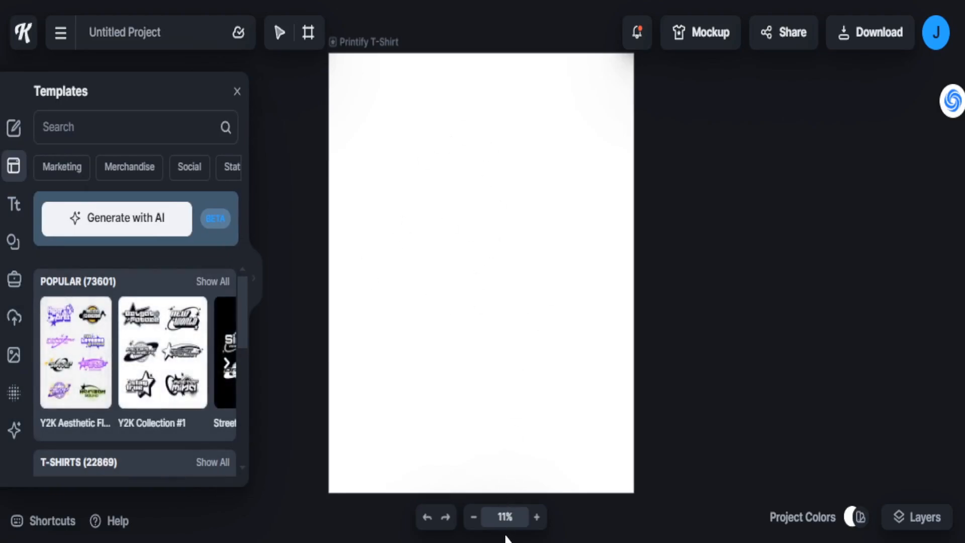
- Paste the generated "Born to Fish Forced to Work" image onto the blank Printify T-Shirt artboard
left_click(473, 517)
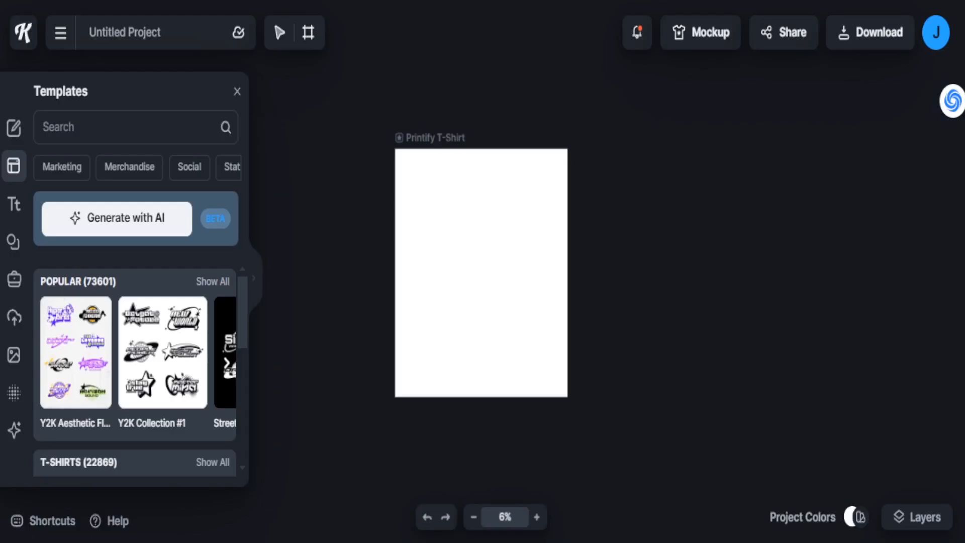
right_click(478, 251)
left_click(509, 262)
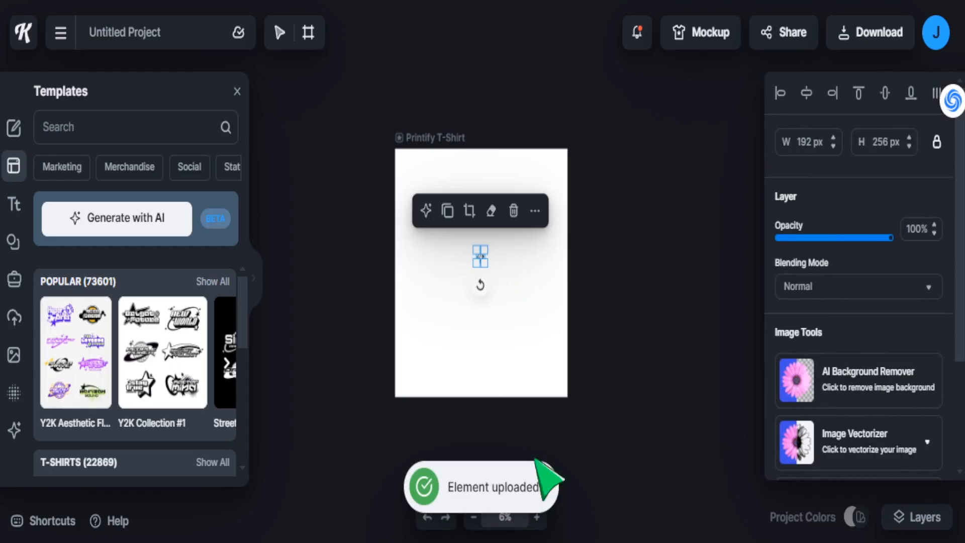
- Enlarge the pasted fish image to about 3614 × 4819 px to fill the artboard's height and align it to the vertical middle
left_click(536, 516)
left_click_drag(473, 258, 326, 12)
left_click_drag(490, 287, 636, 533)
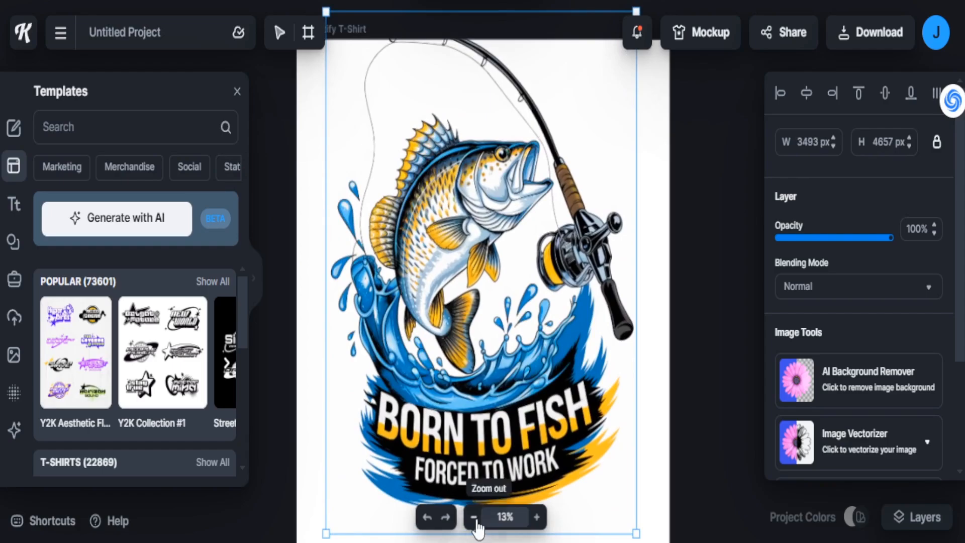
left_click(473, 516)
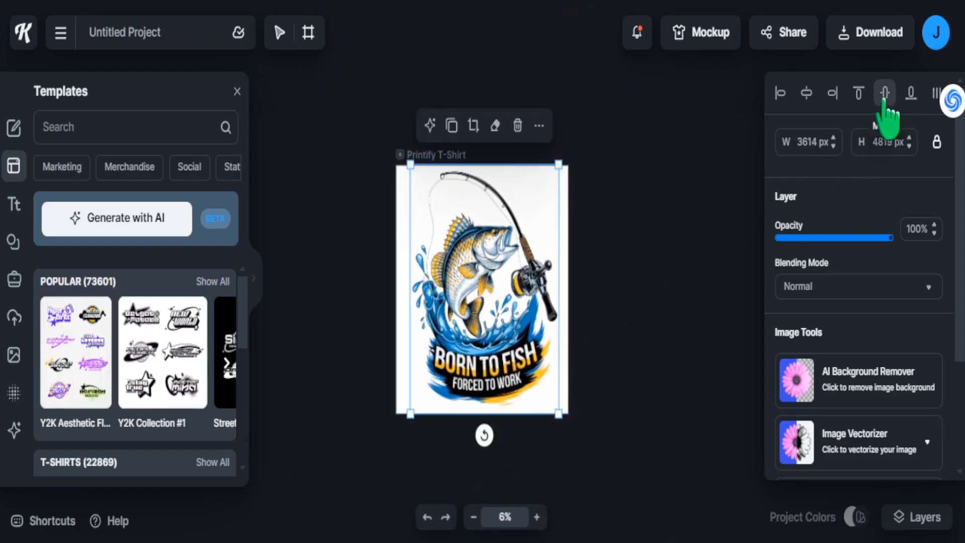
left_click(885, 95)
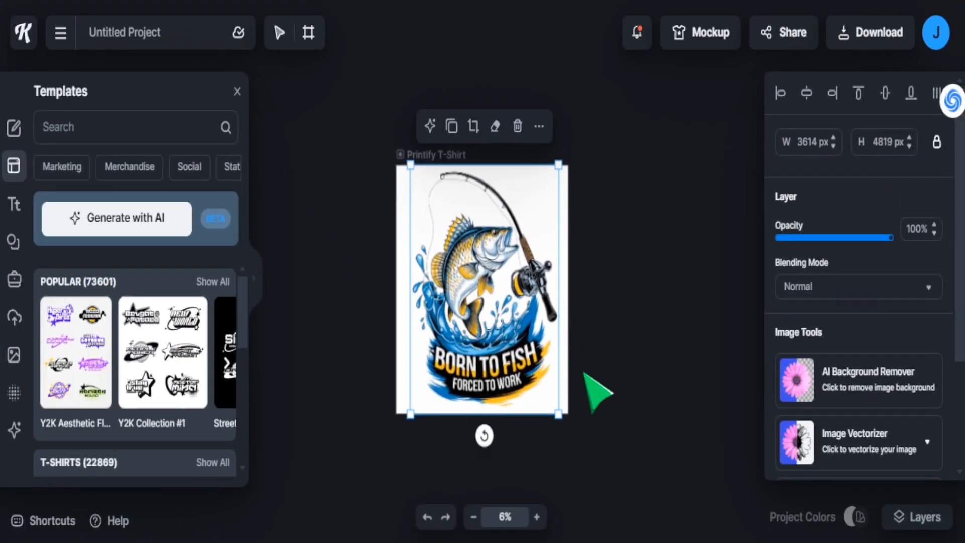
- Change the artboard's background to the near-black solid color 1a1919
left_click(571, 457)
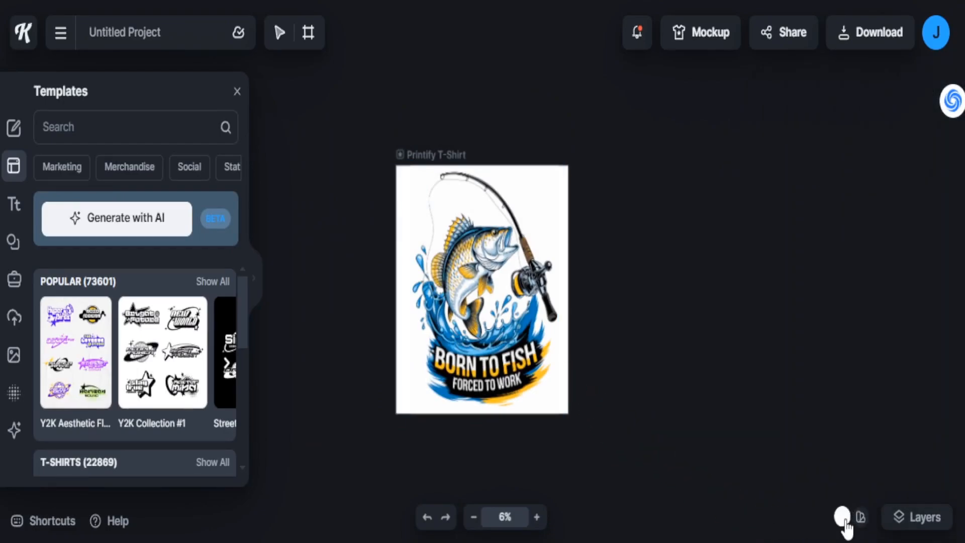
left_click(832, 516)
mouse_move(802, 271)
left_mouse_down()
mouse_move(778, 372)
mouse_move(753, 364)
left_mouse_up()
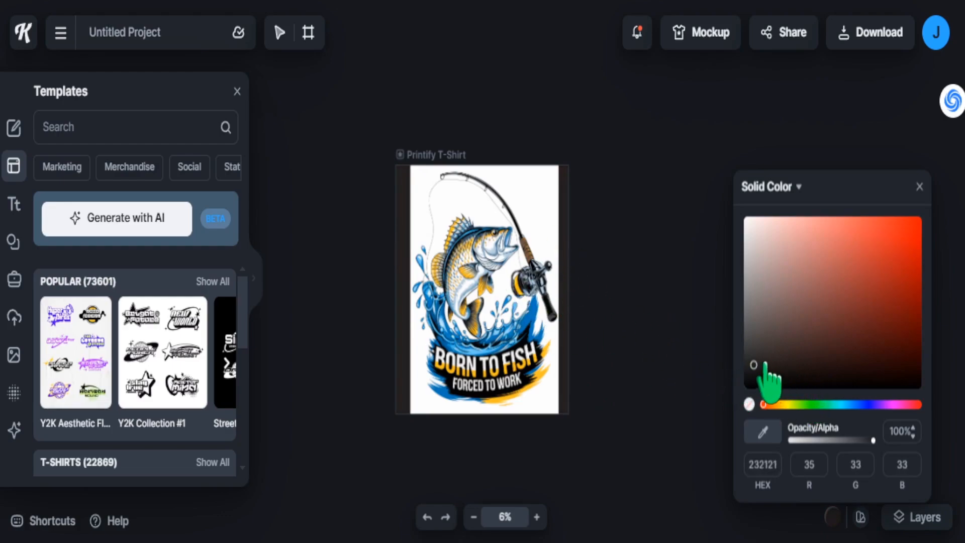
left_click_drag(751, 362, 751, 370)
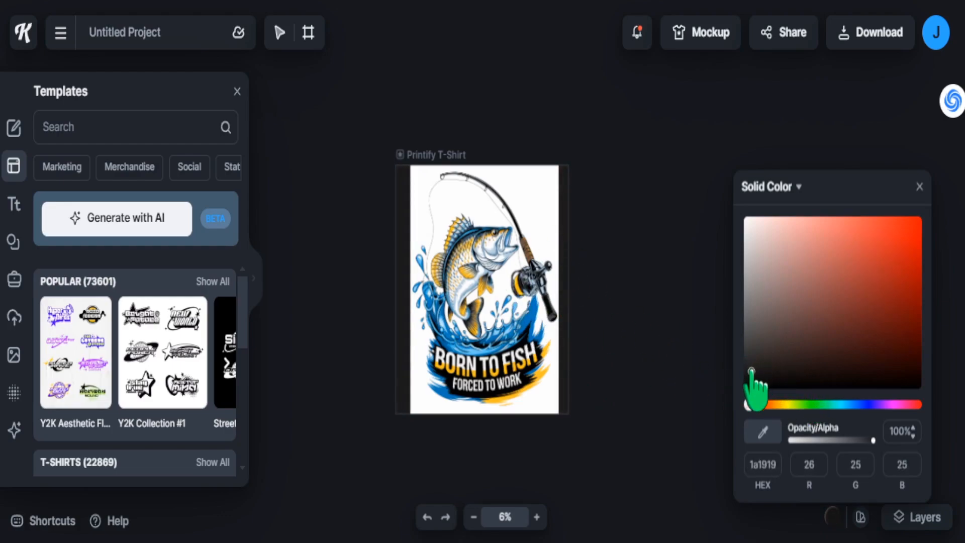
left_click(661, 334)
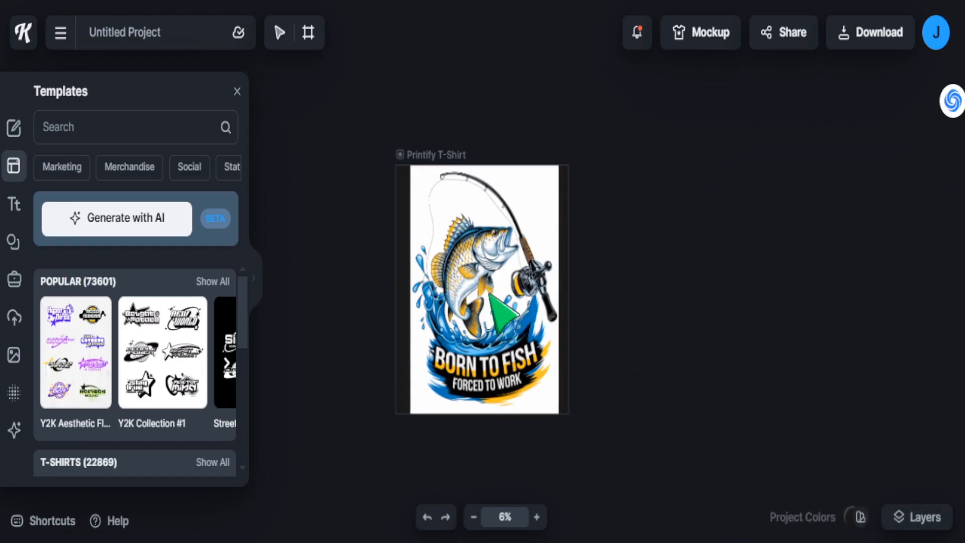
- Remove the white background from the fish image with the AI Background Remover and deselect the image
left_click(485, 291)
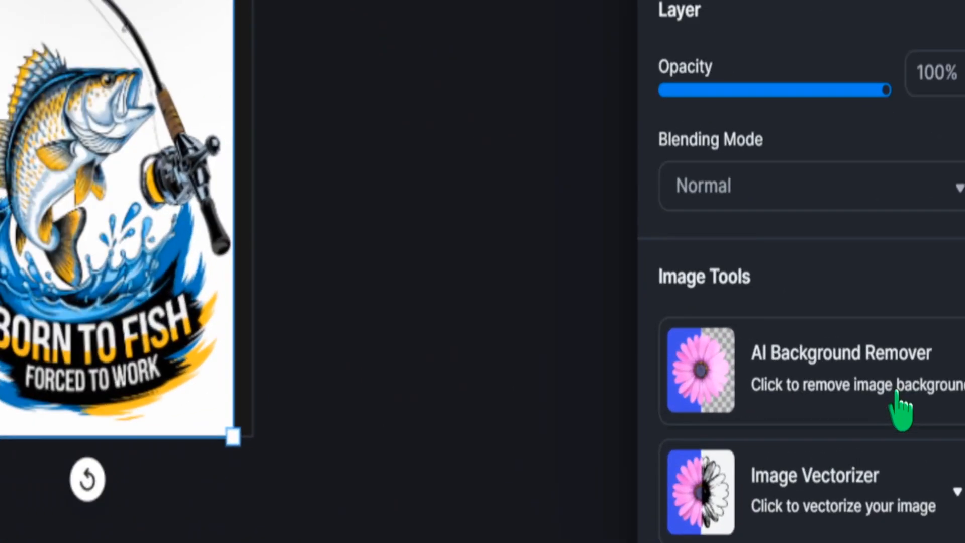
left_click(899, 407)
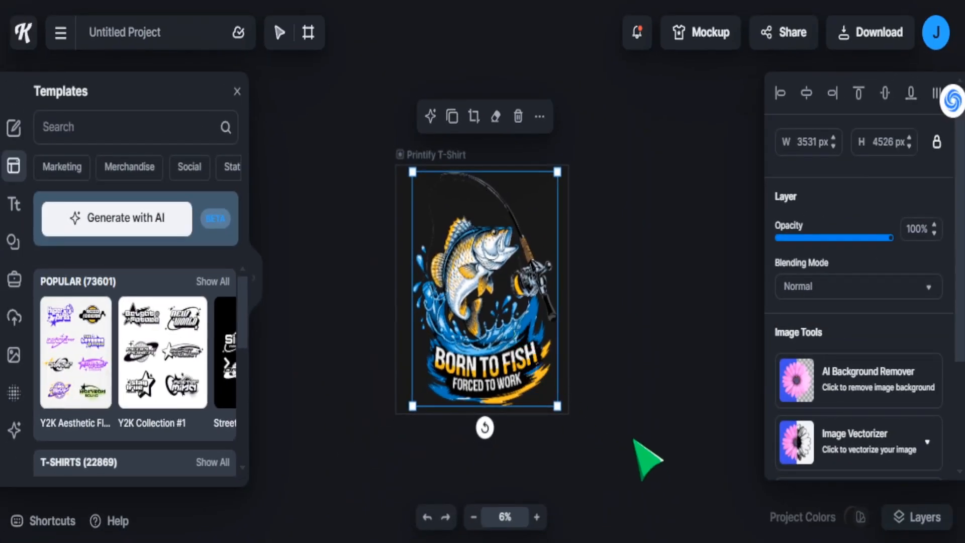
left_click(655, 417)
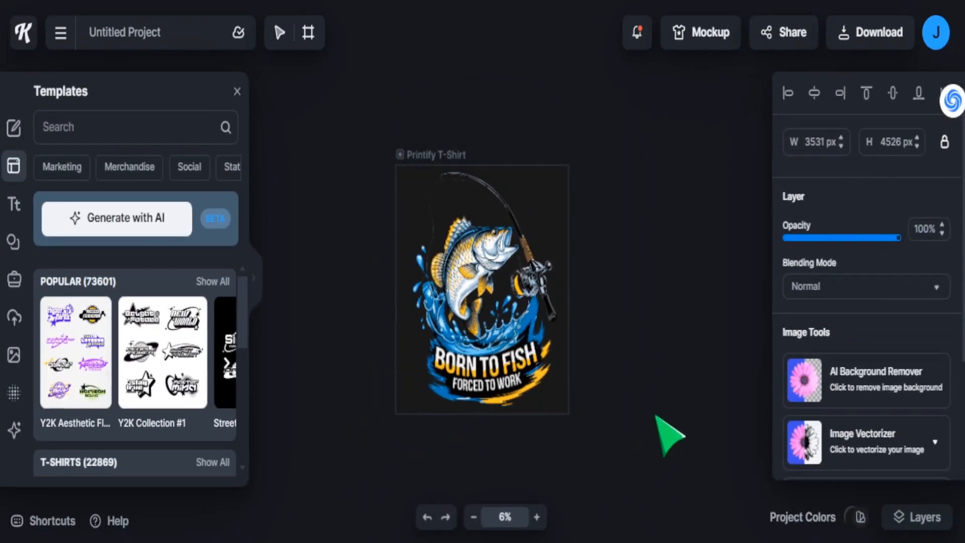
- Move the fish design slightly down on the artboard and inspect its cut-out edges up close
mouse_move(486, 288)
left_mouse_down()
mouse_move(482, 305)
mouse_move(484, 293)
left_mouse_up()
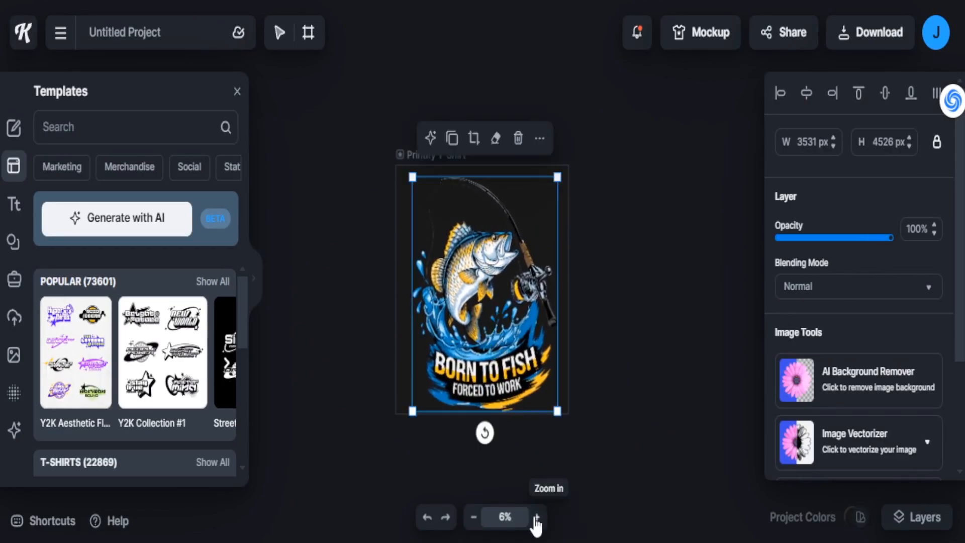
left_click(536, 516)
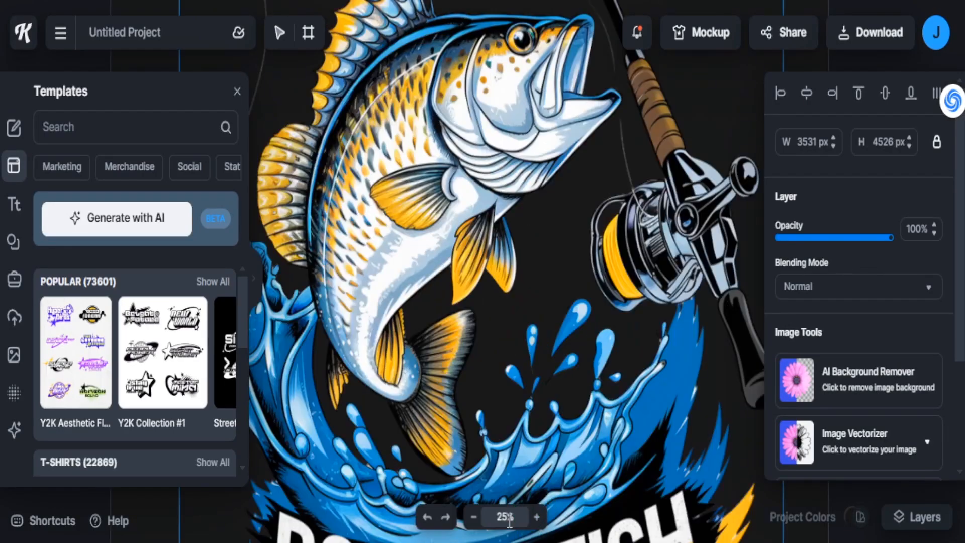
left_click(474, 518)
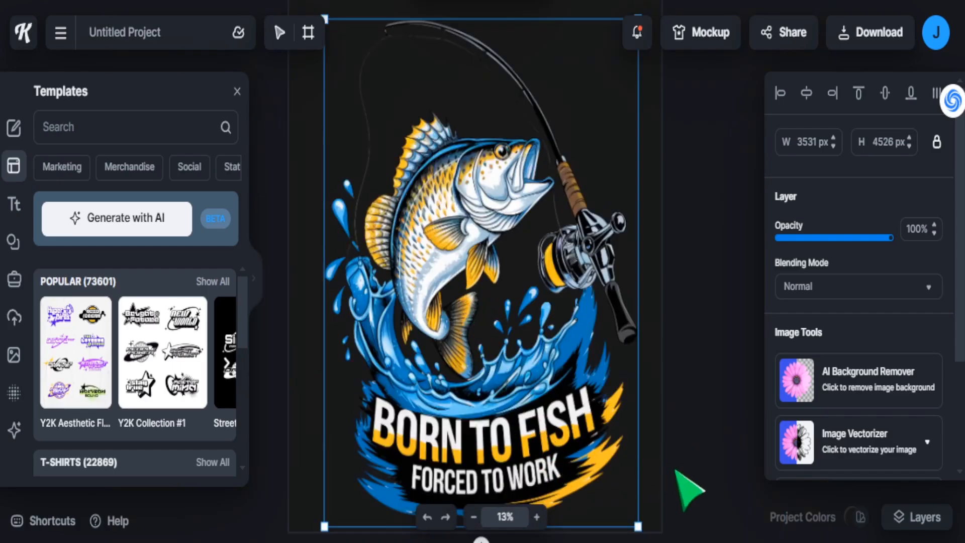
- Enhance the fish image with the AI Image Upscaler and inspect the fish's details up close
scroll(853, 428, "down", 2)
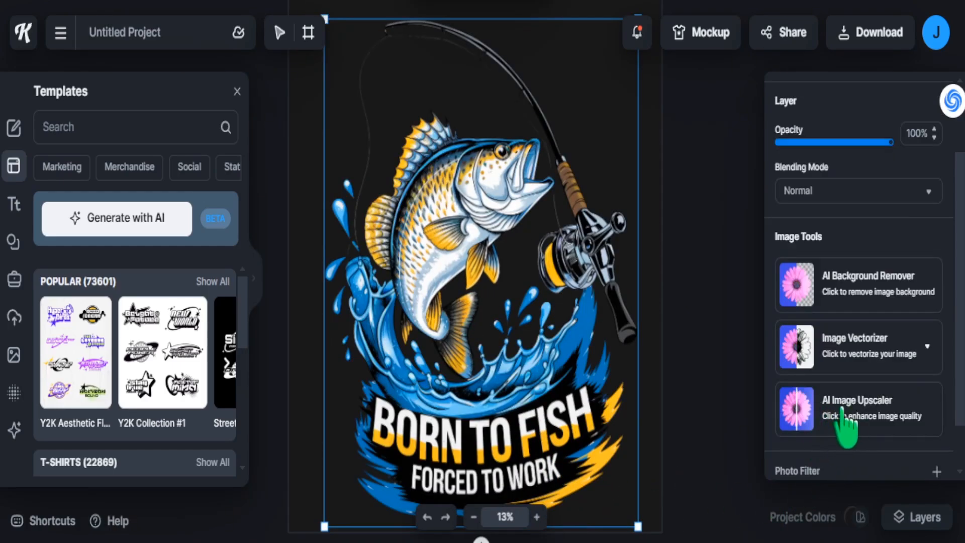
left_click(849, 414)
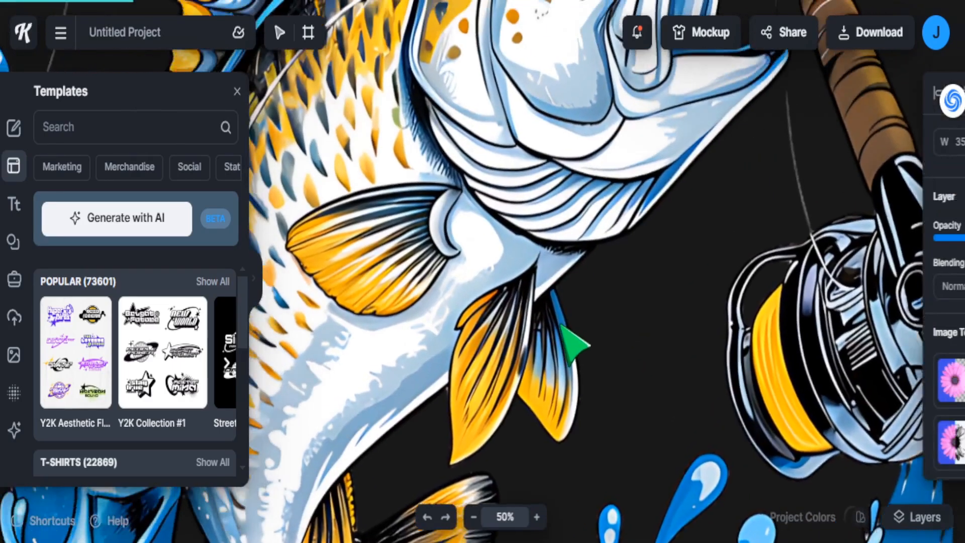
left_click_drag(569, 324, 590, 517)
left_click_drag(611, 190, 580, 273)
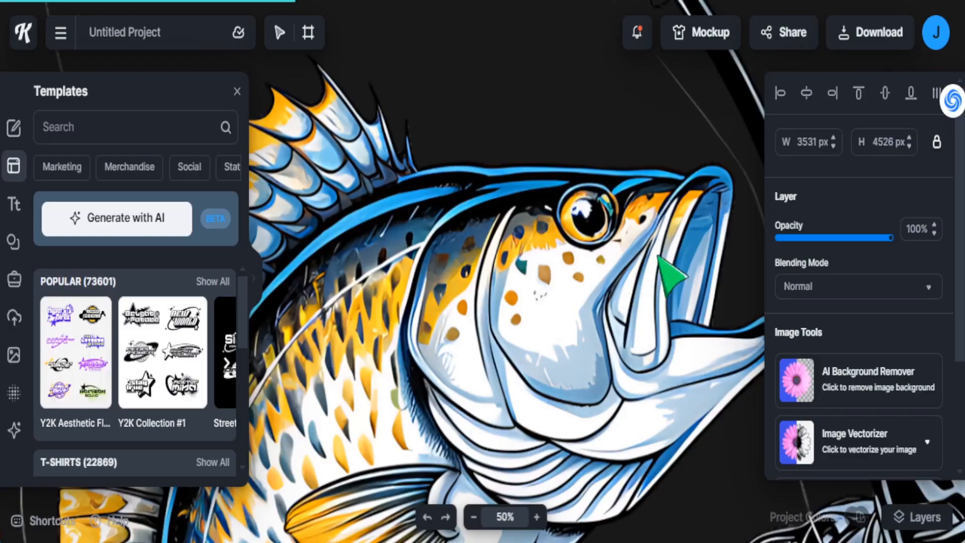
left_click(537, 517)
scroll(516, 249, "up", 8)
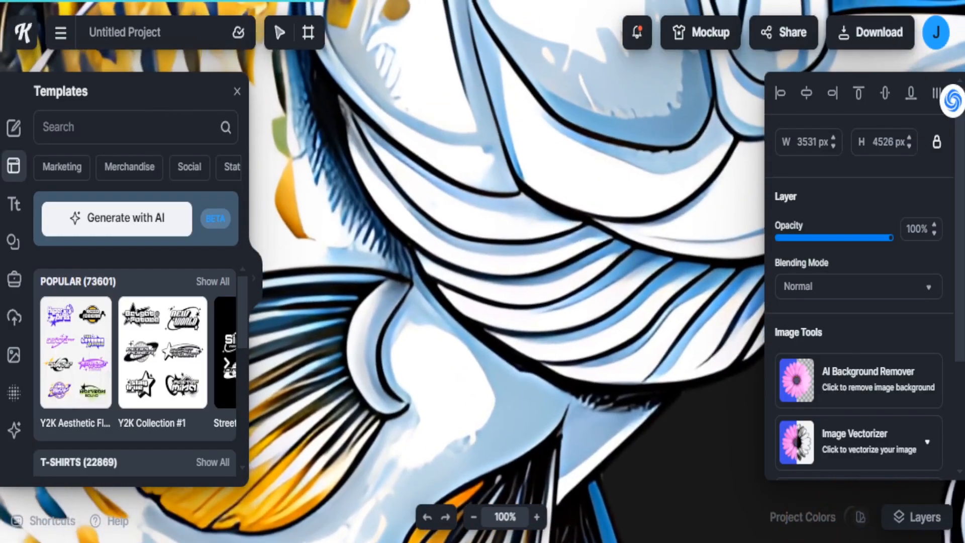
scroll(512, 412, "up", 10)
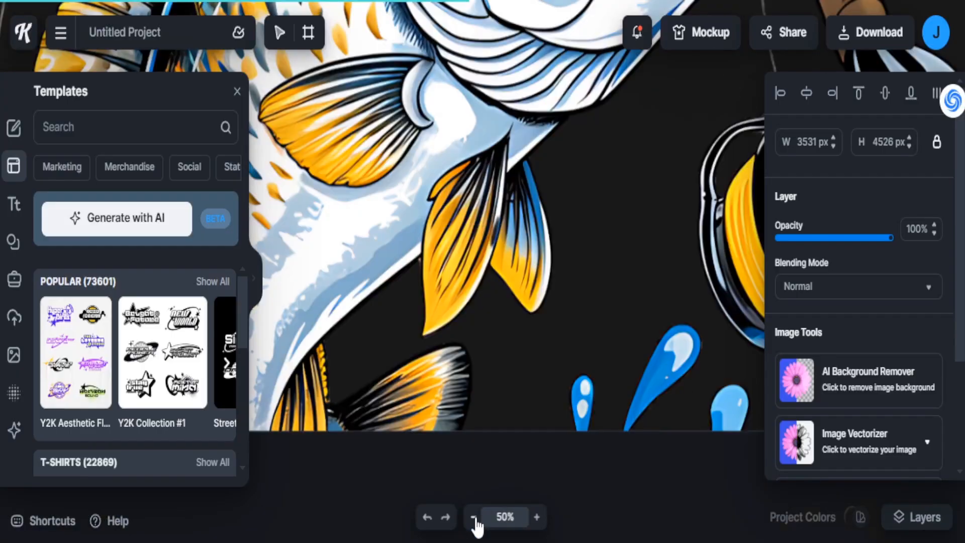
- Deselect the fish image and change the artboard's background color to white
left_click(473, 517)
left_click_drag(509, 505, 513, 483)
left_click(474, 516)
left_click_drag(486, 276, 488, 165)
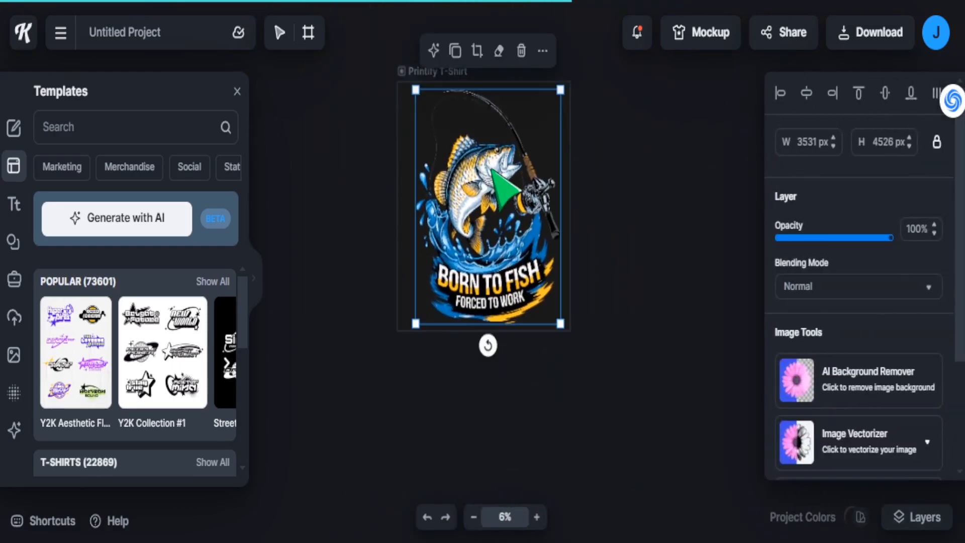
left_click(847, 523)
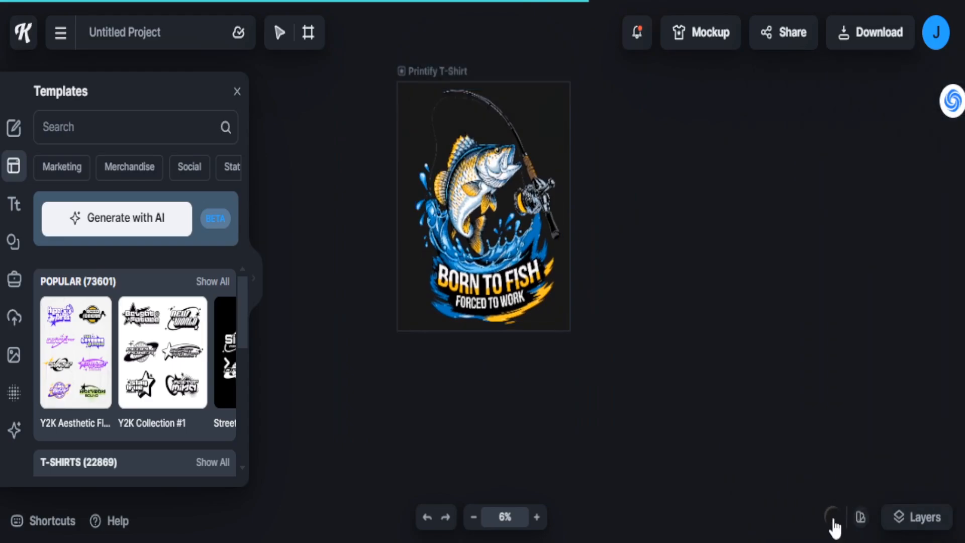
left_click(832, 518)
left_click_drag(800, 334, 704, 198)
left_click(688, 190)
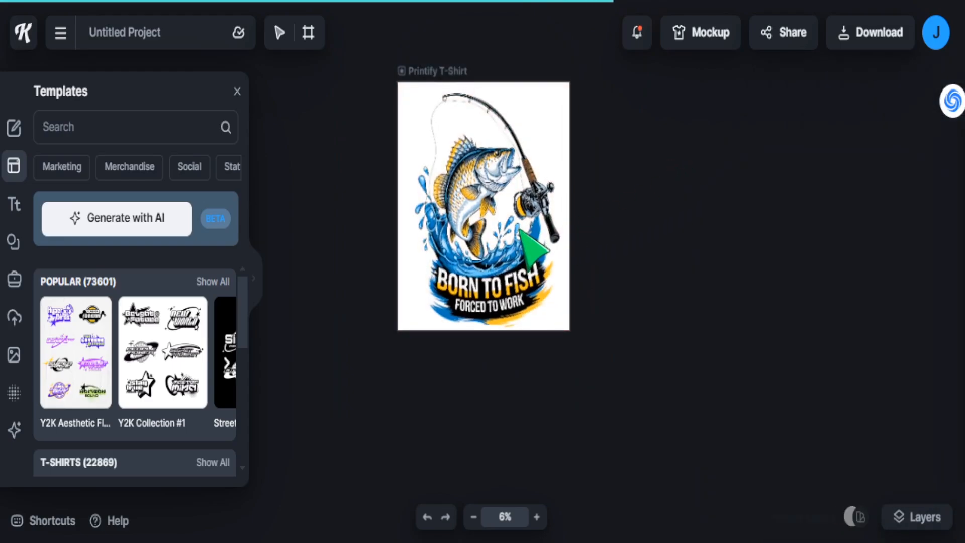
- Nudge the fish design slightly left on the artboard, align it to the vertical middle and deselect it
left_click(521, 230)
left_click(884, 93)
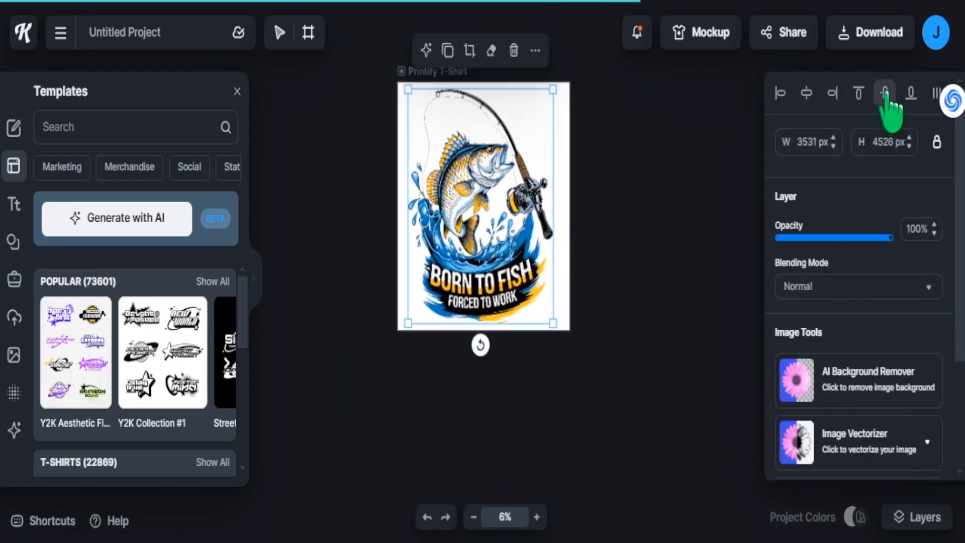
left_click(613, 263)
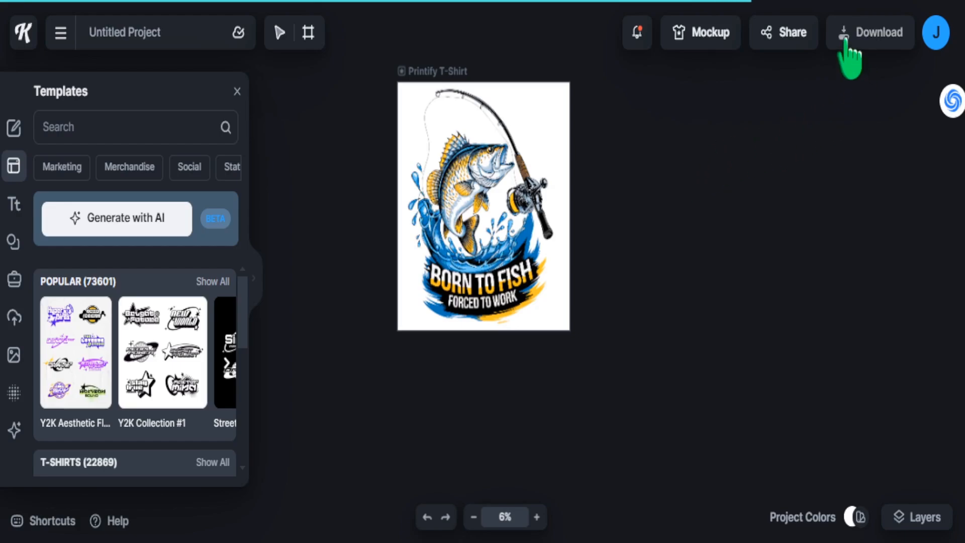
- Download the Printify T-Shirt artboard as a 4200 × 4800 px PNG with Remove Background and Optimize Quality enabled
left_click(844, 41)
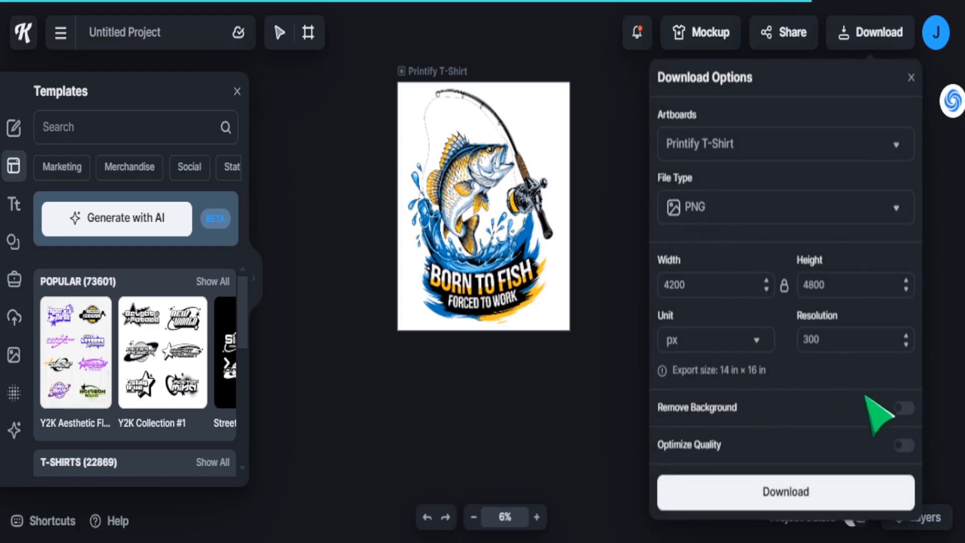
left_click(903, 408)
left_click(904, 444)
left_click(788, 492)
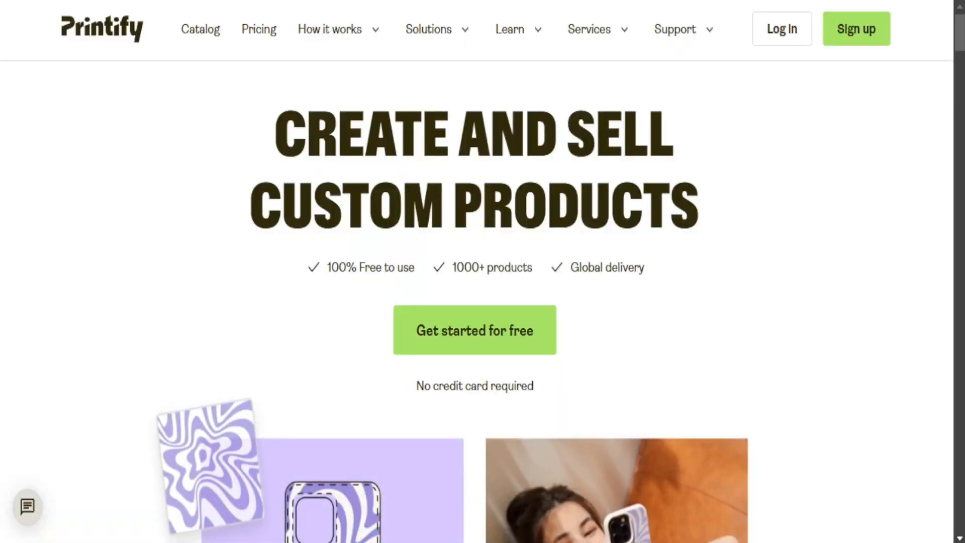
- In Printify's T-shirts catalog, open the Unisex Jersey Short Sleeve Tee by Bella+Canvas (3001)
left_click(211, 33)
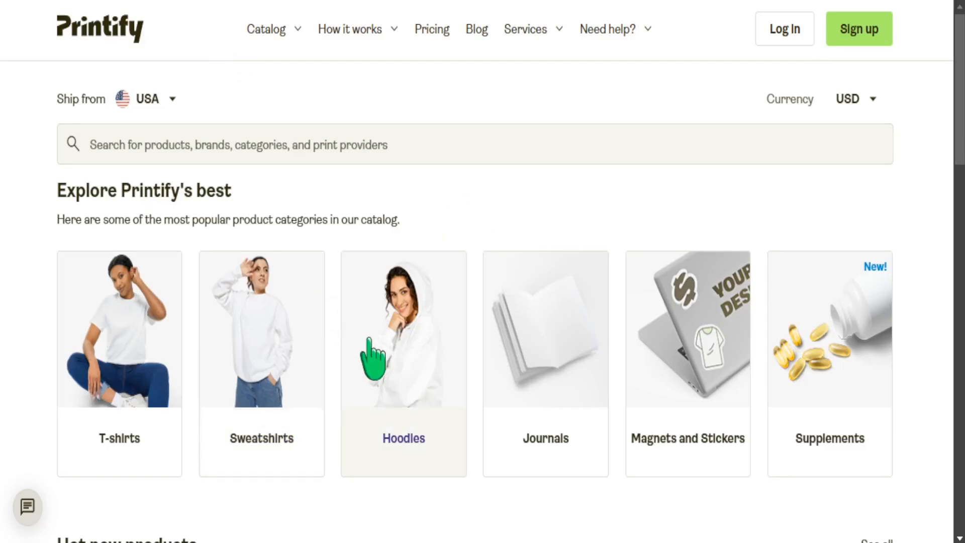
left_click(102, 383)
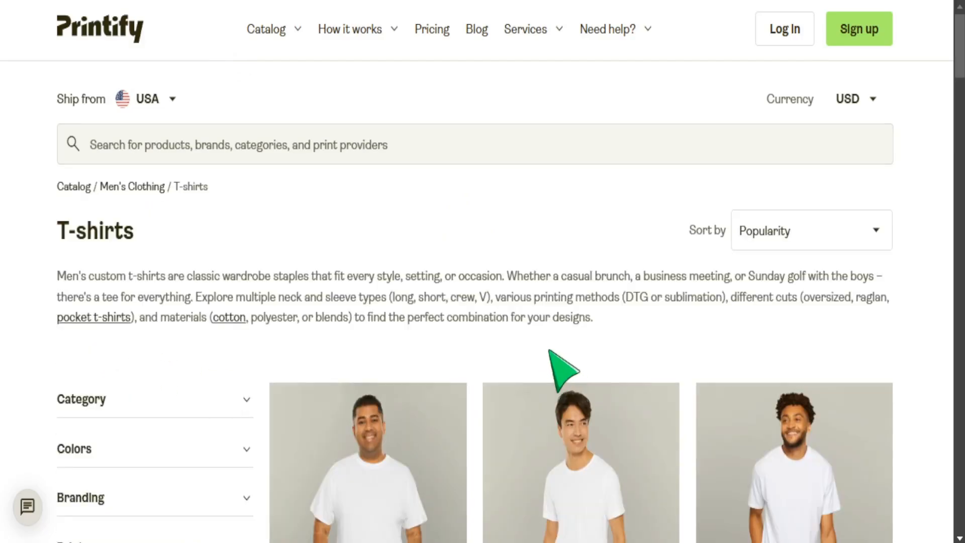
scroll(558, 370, "down", 5)
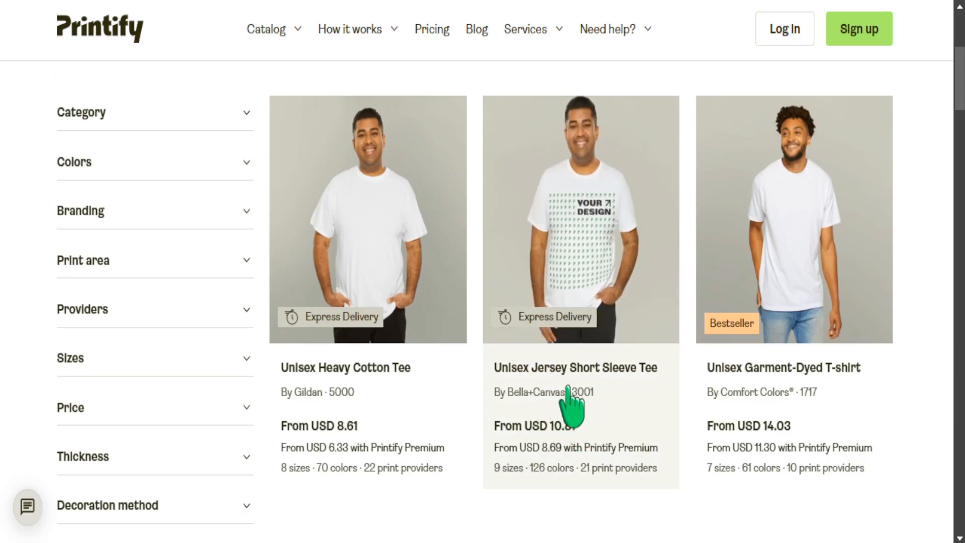
left_click(565, 221)
- Review the tee's product page, choose the fulfilment provider manually and start designing with Monster Digital
scroll(597, 356, "down", 3)
scroll(597, 356, "down", 14)
scroll(194, 345, "down", 7)
scroll(738, 323, "up", 15)
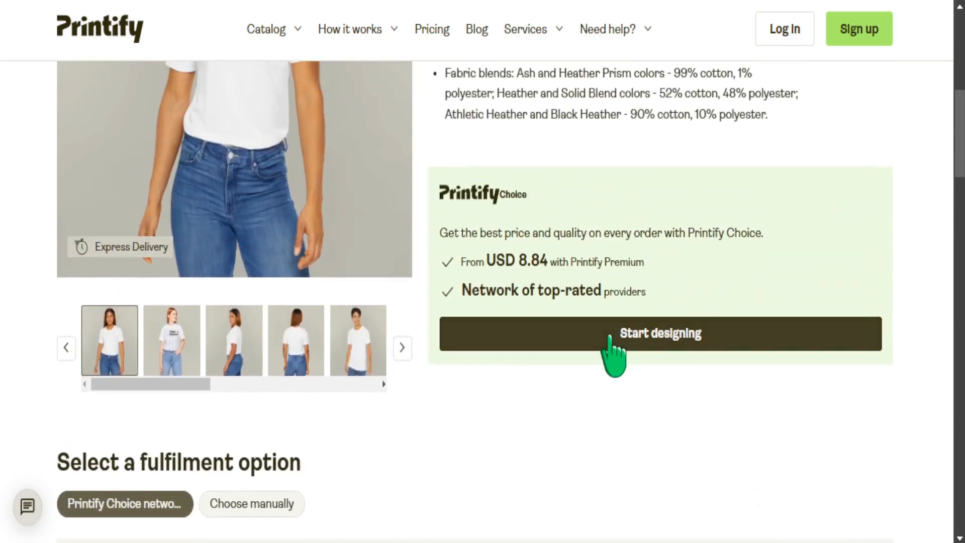
scroll(577, 379, "down", 5)
left_click(233, 217)
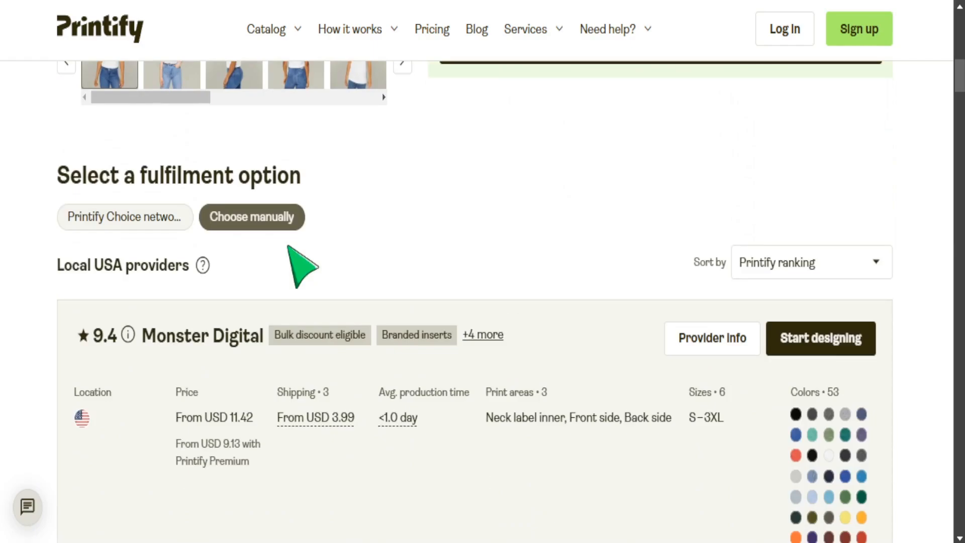
scroll(301, 266, "down", 4)
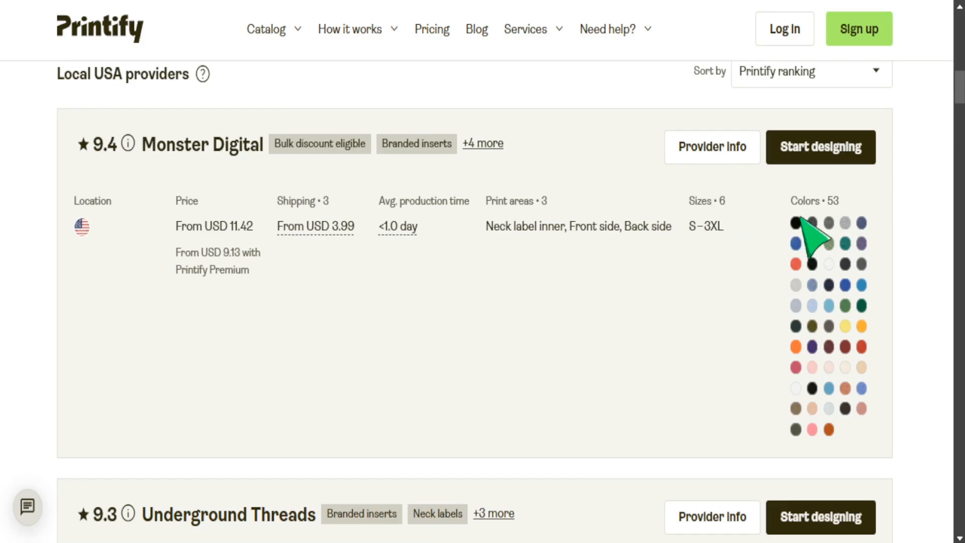
scroll(625, 361, "down", 1)
scroll(577, 337, "up", 1)
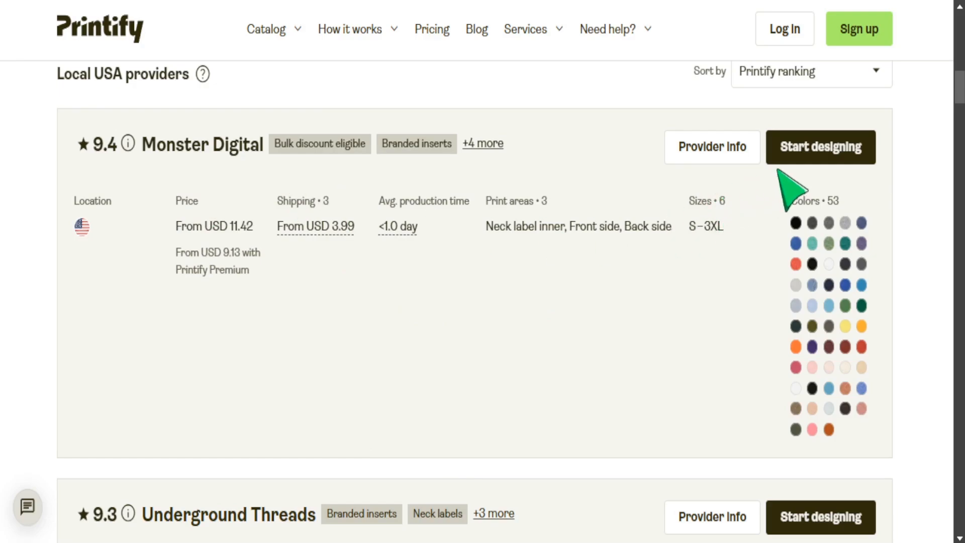
left_click(804, 151)
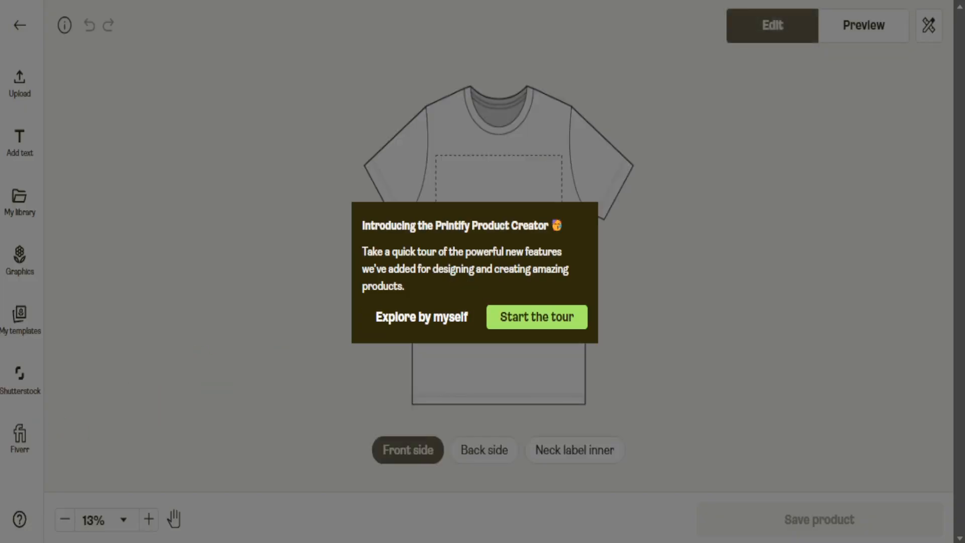
- Dismiss the Product Creator introduction and help tip, and upload Untitled Project.png to the shirt's front side
left_click(469, 322)
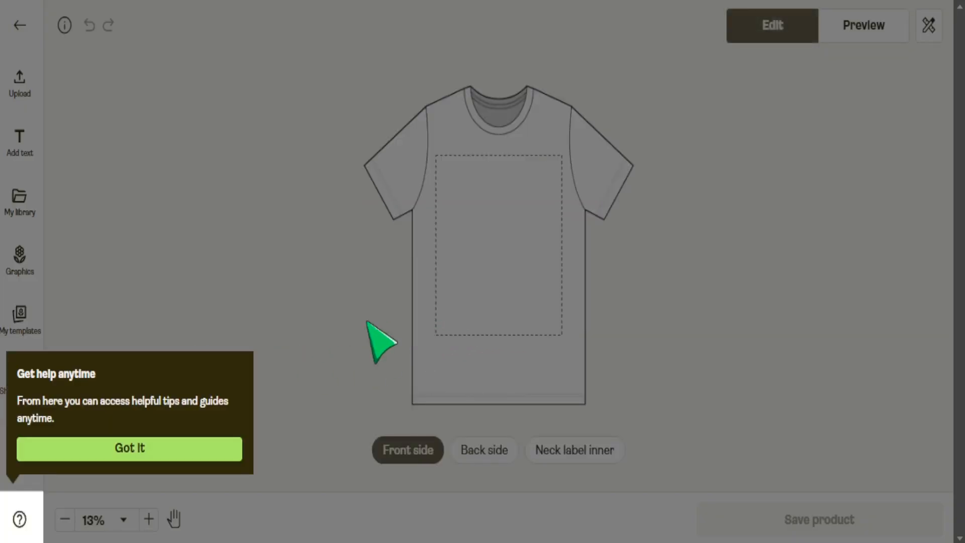
left_click(154, 446)
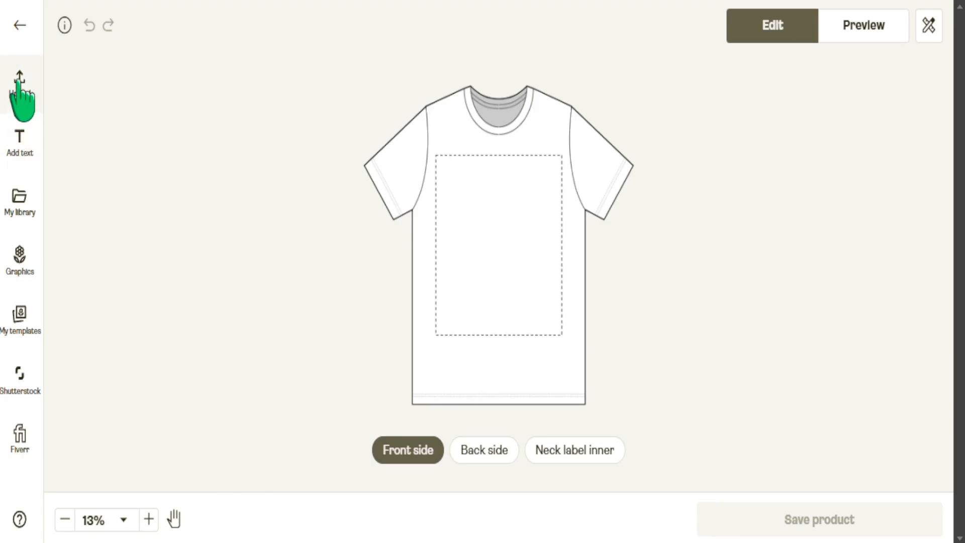
left_click(19, 84)
left_click(19, 83)
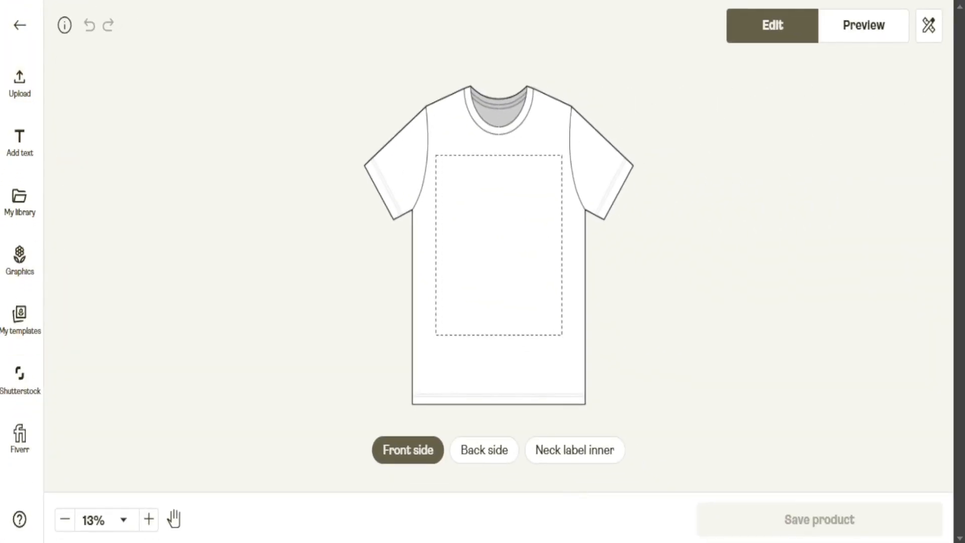
left_click_drag(964, 302, 556, 290)
left_click_drag(476, 265, 475, 255)
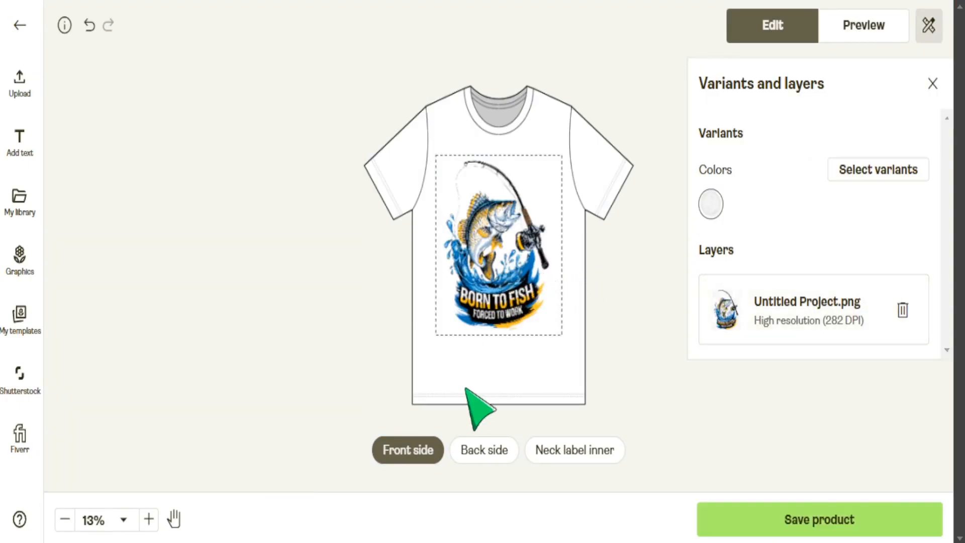
- Fine-tune the fish design's position inside the front print area and deselect it
left_click_drag(502, 276, 511, 262)
left_click_drag(492, 224, 490, 225)
left_click(620, 288)
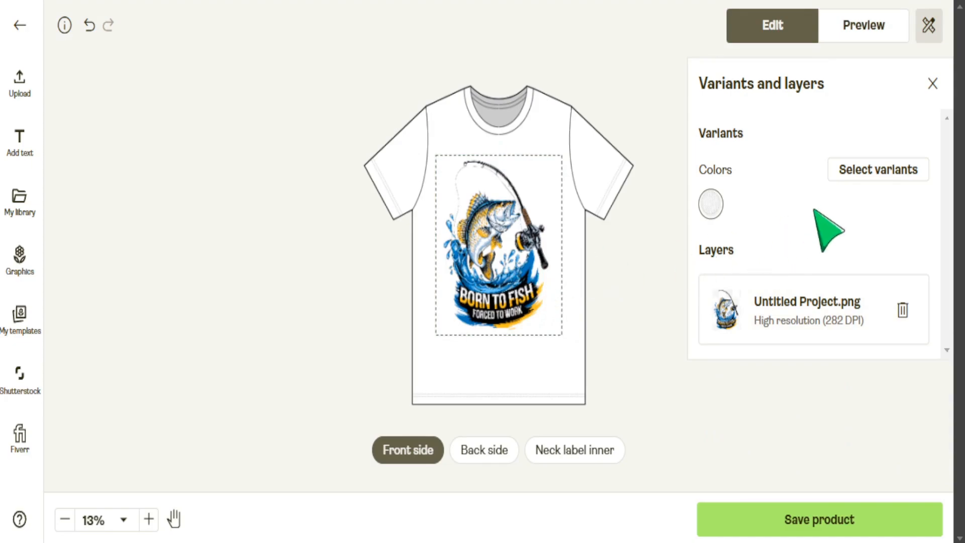
- Review the shirt's color variants and preview the design in the front and hanging mockup views
left_click(854, 171)
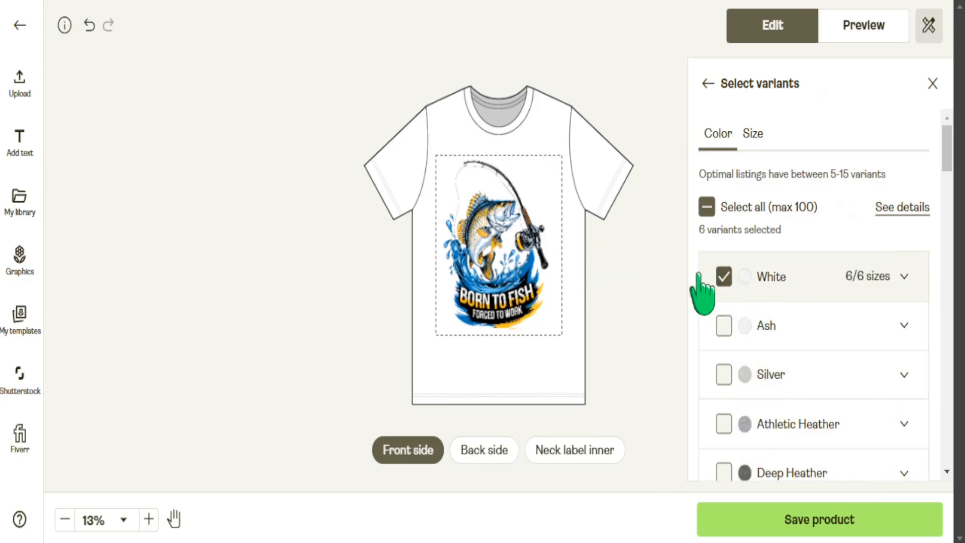
left_click(933, 83)
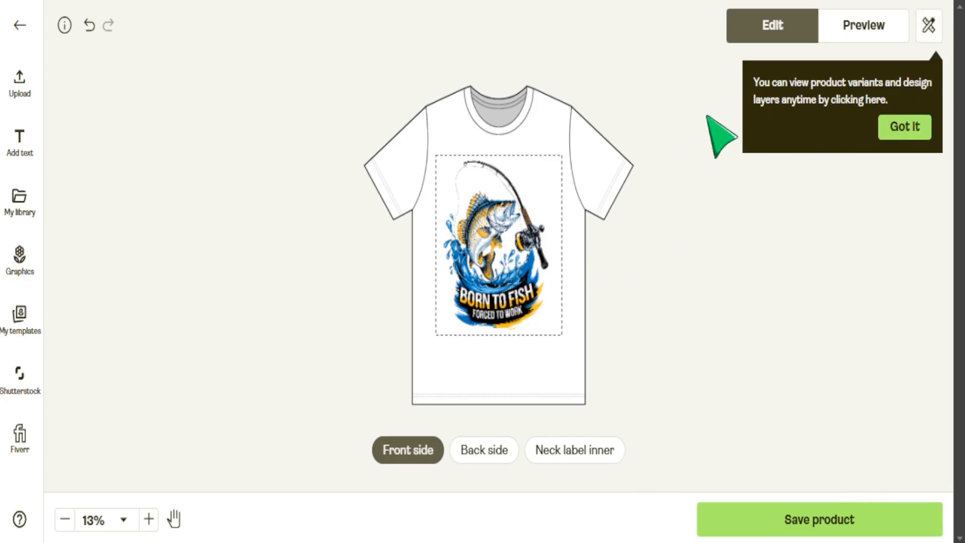
left_click(867, 28)
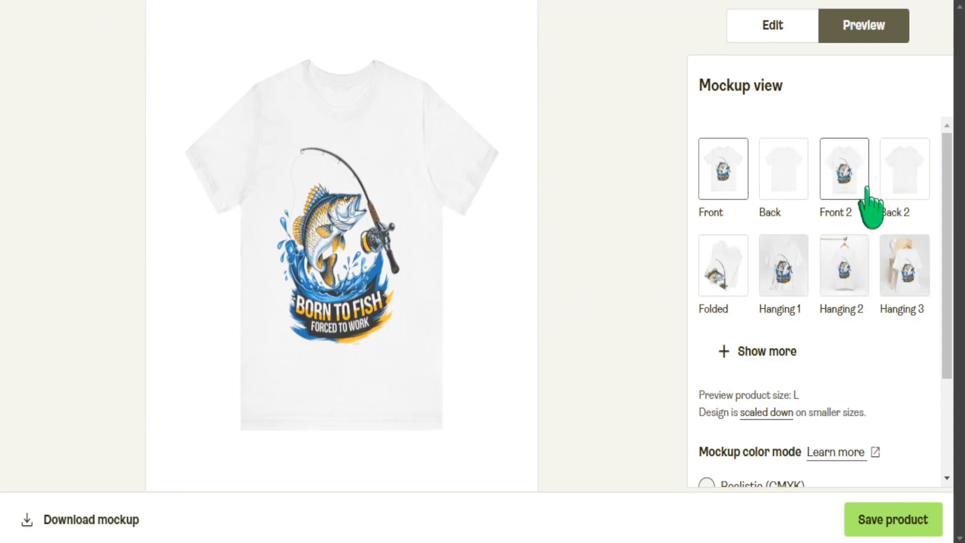
left_click(843, 266)
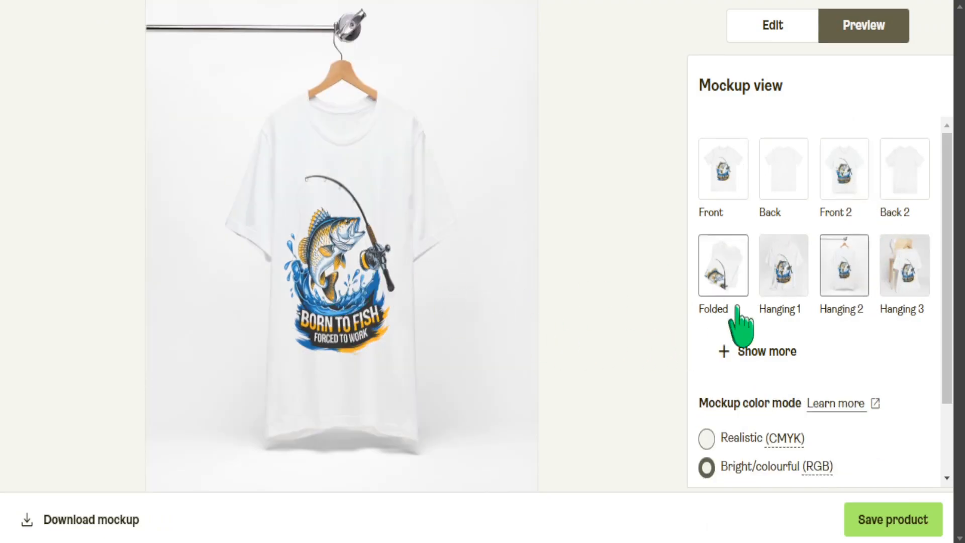
left_click(902, 269)
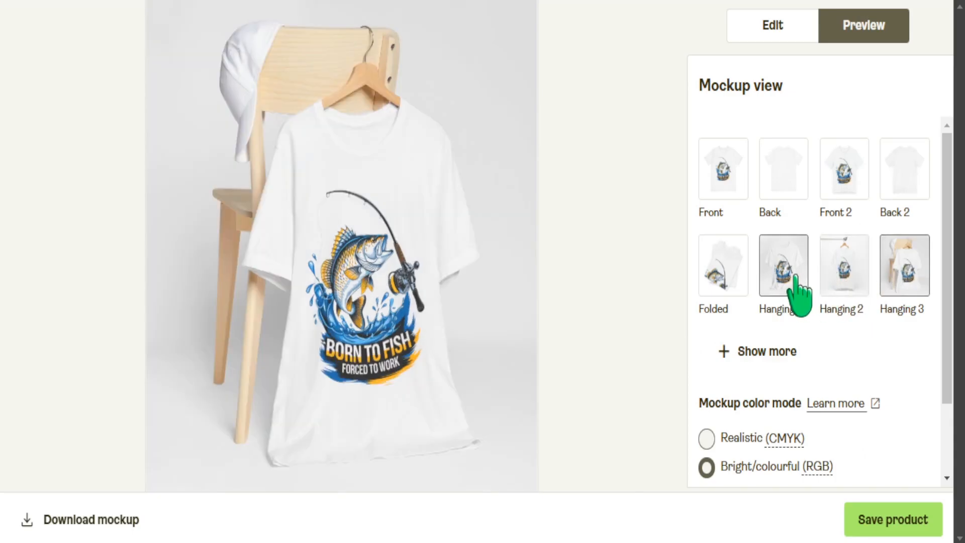
left_click(795, 279)
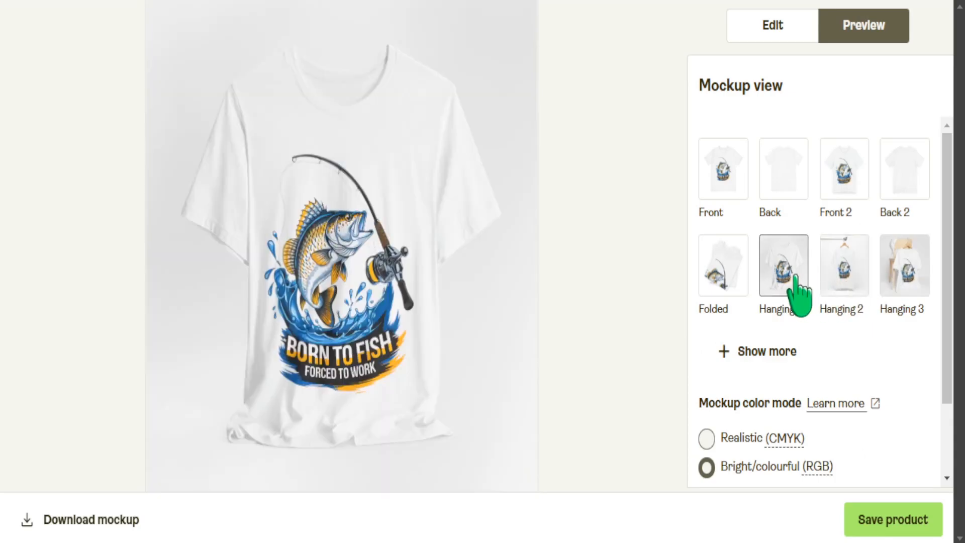
left_click(838, 163)
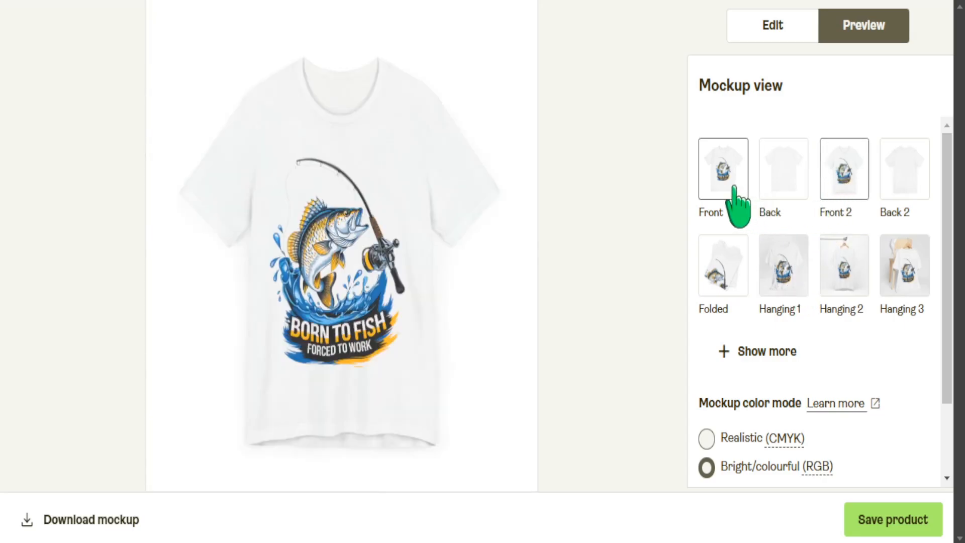
left_click(735, 187)
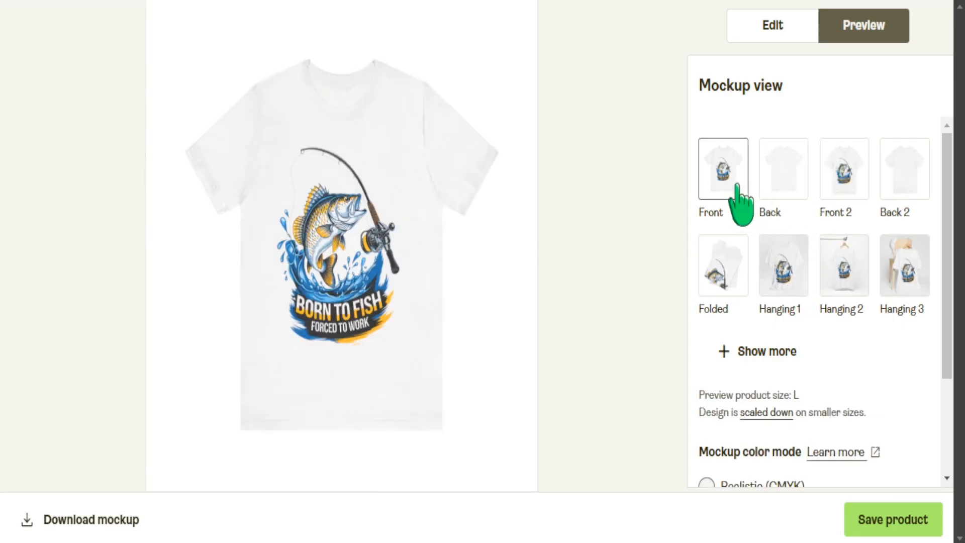
left_click(900, 267)
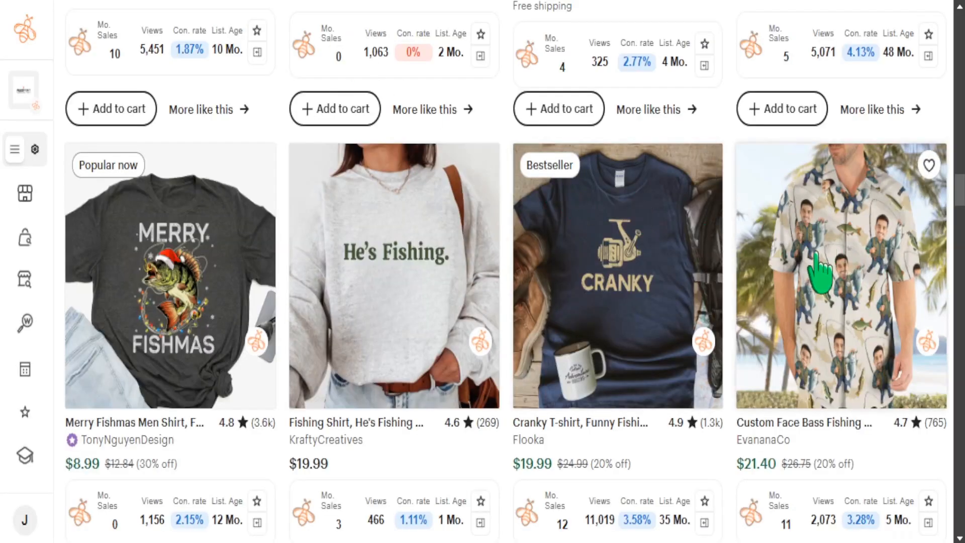
- Examine the fishing shirt listings on Etsy, comparing designs, prices, monthly sales, views and conversion rates
scroll(572, 257, "down", 5)
scroll(573, 257, "down", 15)
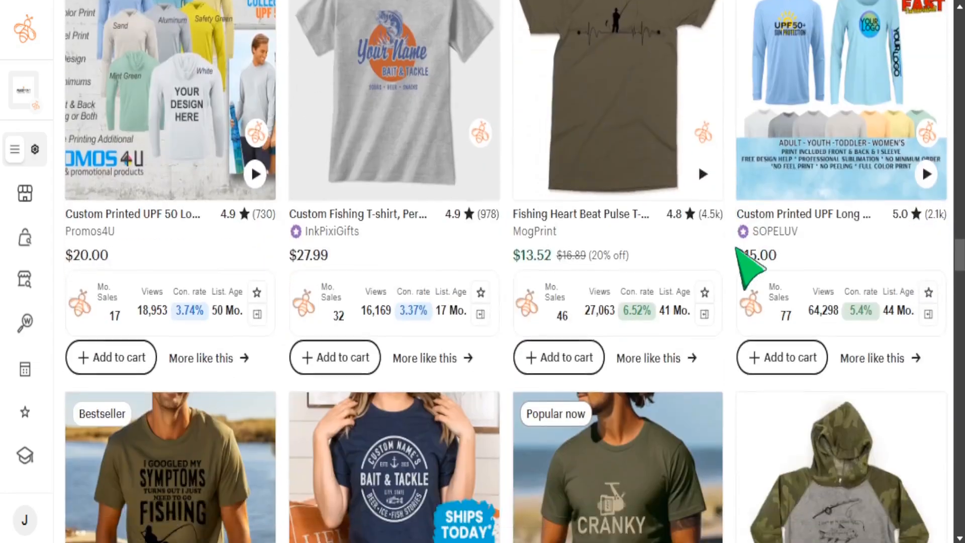
scroll(736, 249, "down", 8)
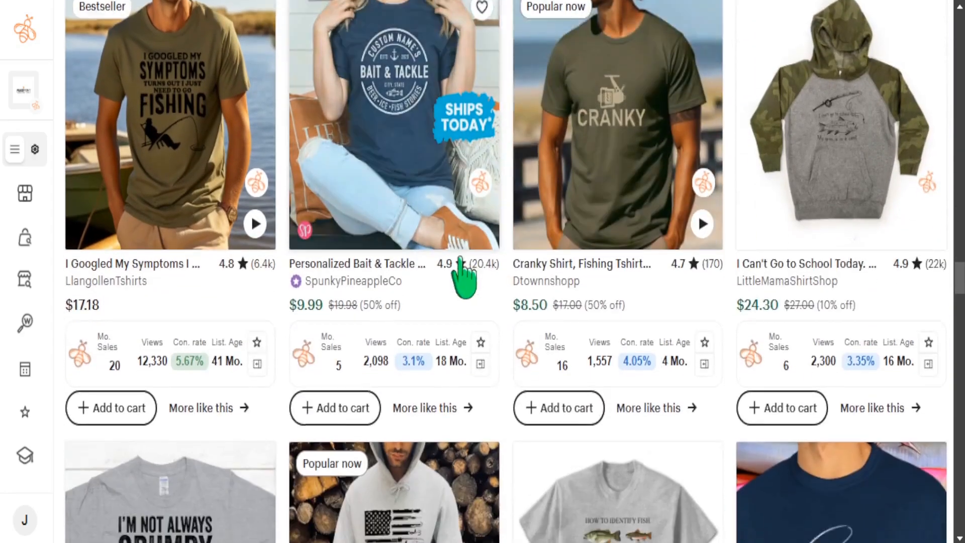
scroll(460, 274, "down", 7)
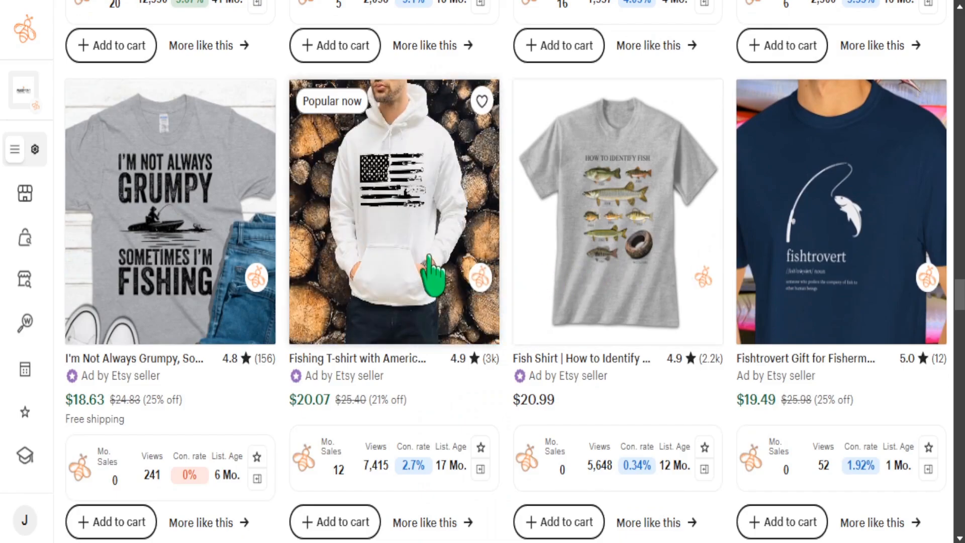
scroll(427, 274, "down", 2)
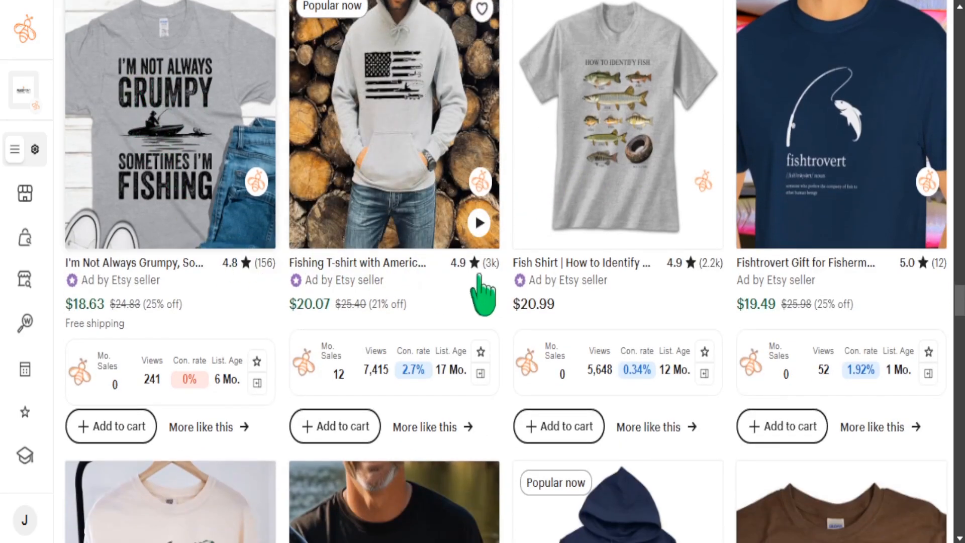
scroll(758, 206, "down", 2)
scroll(824, 108, "up", 2)
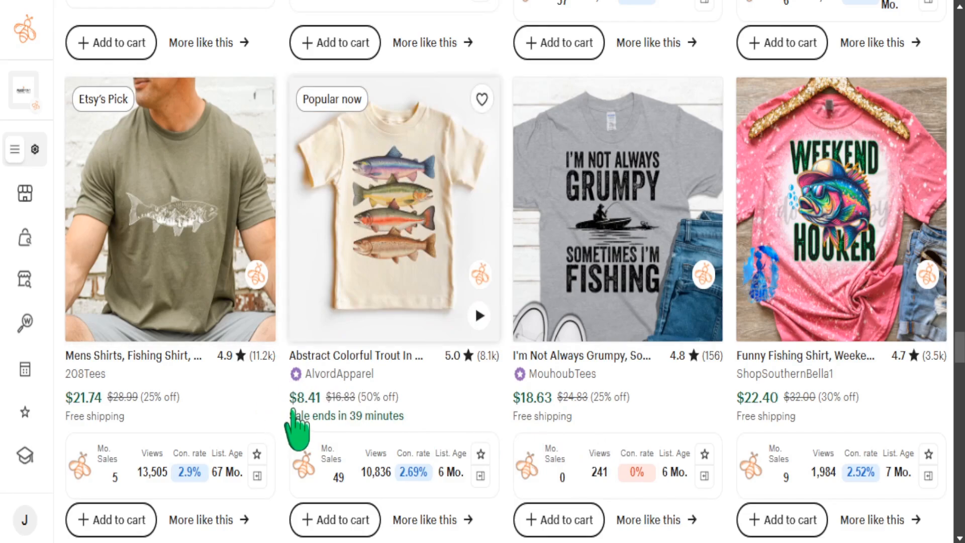
scroll(297, 442, "down", 2)
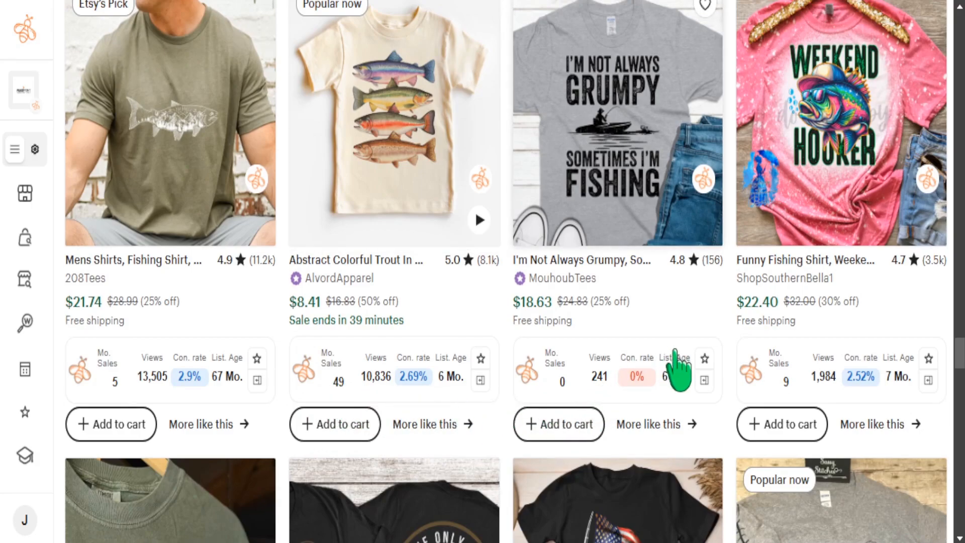
scroll(675, 375, "down", 4)
scroll(668, 382, "down", 10)
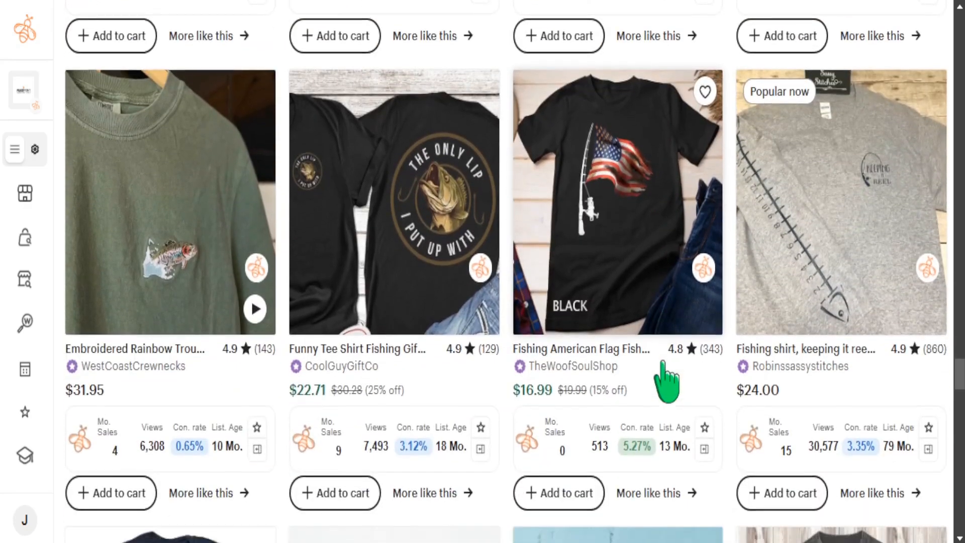
scroll(669, 381, "down", 4)
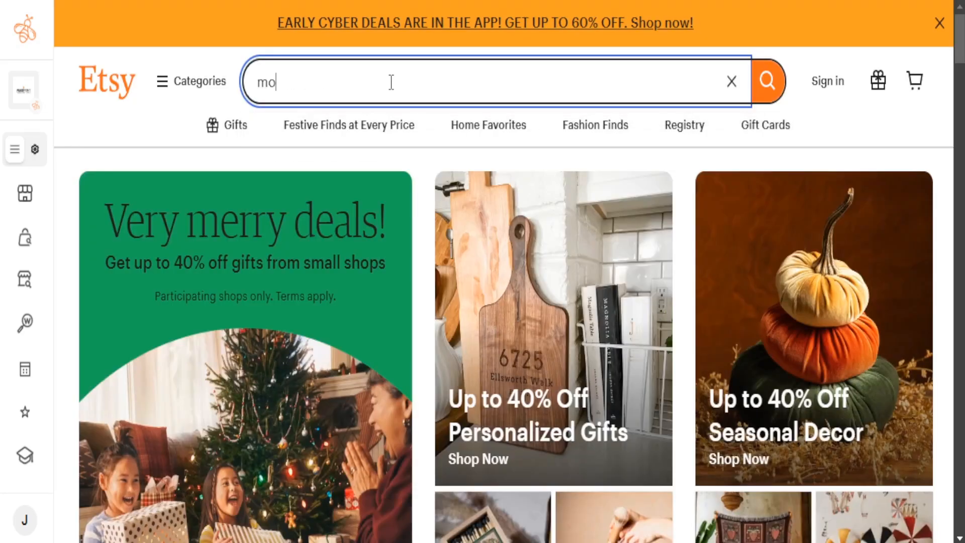
- Search Etsy for "mock up shirt" and compare the mockup listings with the photos used in the fishing shirt listings
type("ck up s")
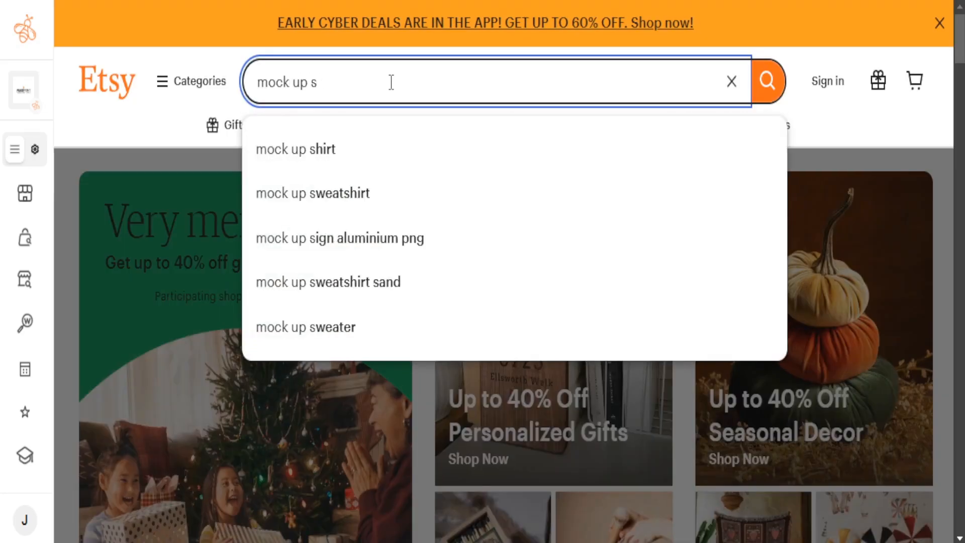
left_click(323, 152)
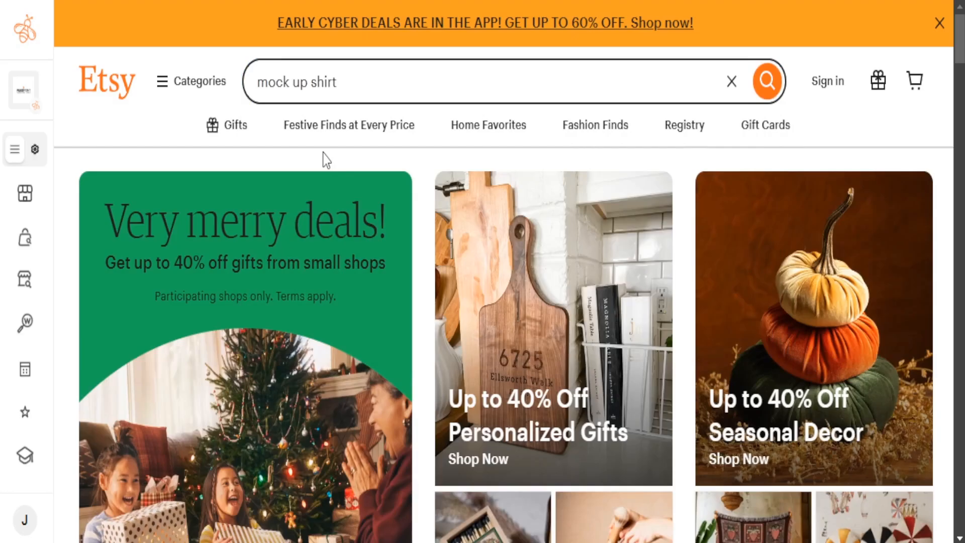
scroll(667, 265, "down", 7)
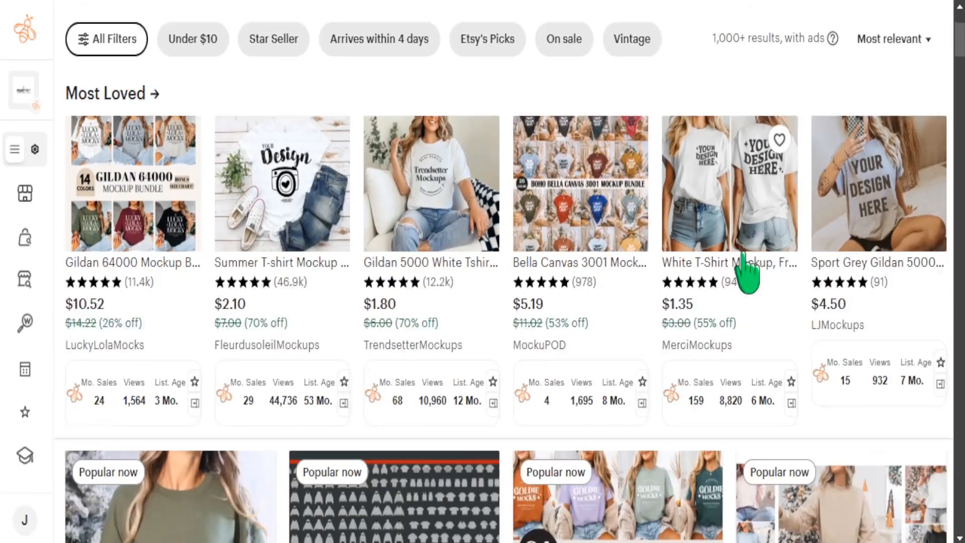
scroll(748, 274, "down", 10)
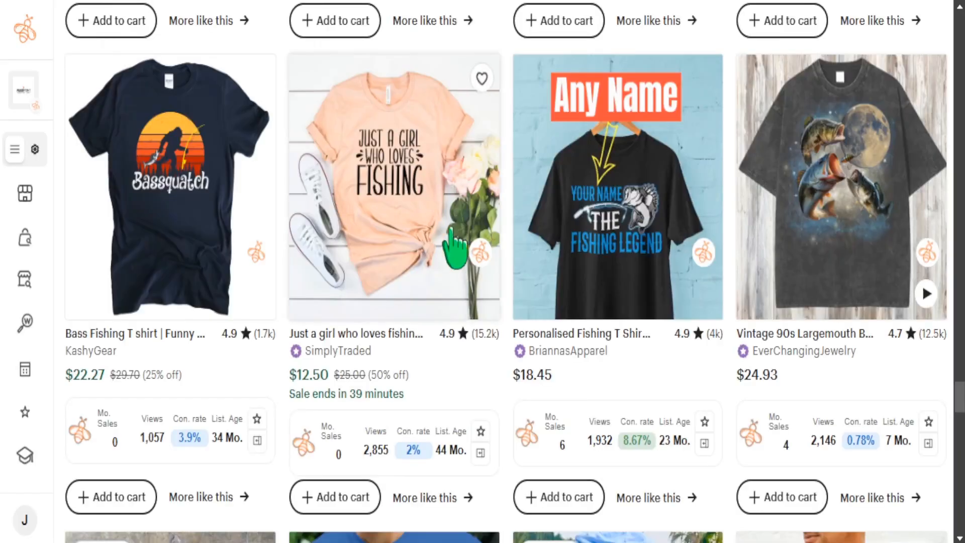
scroll(491, 291, "down", 10)
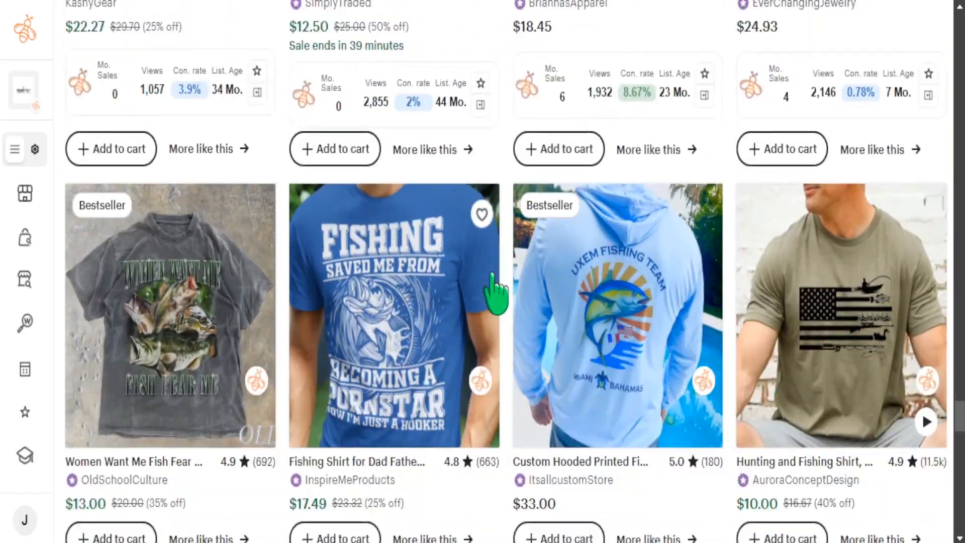
scroll(424, 242, "up", 15)
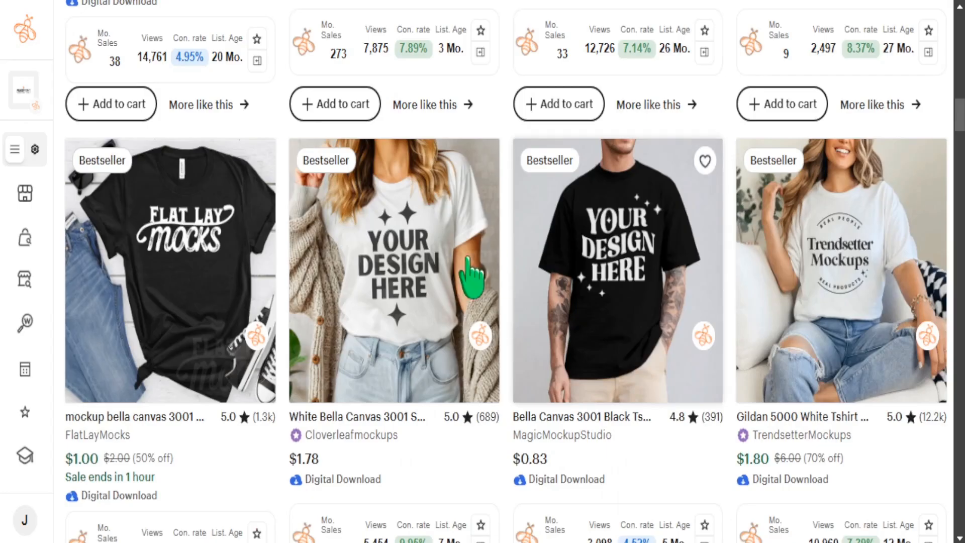
scroll(374, 395, "down", 13)
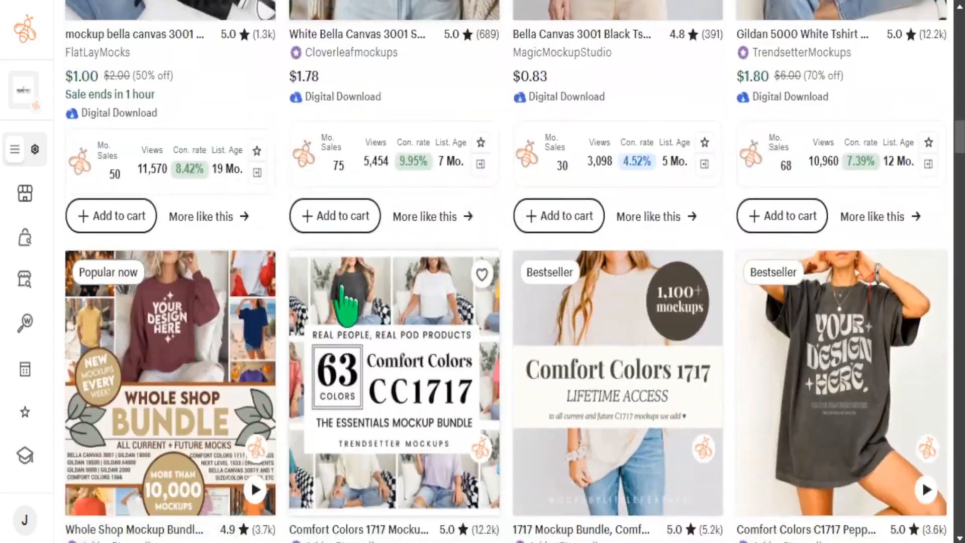
- Refine the search to "men mock up shirt" and browse the men's T-shirt mockup listings
scroll(374, 395, "up", 10)
scroll(375, 395, "up", 15)
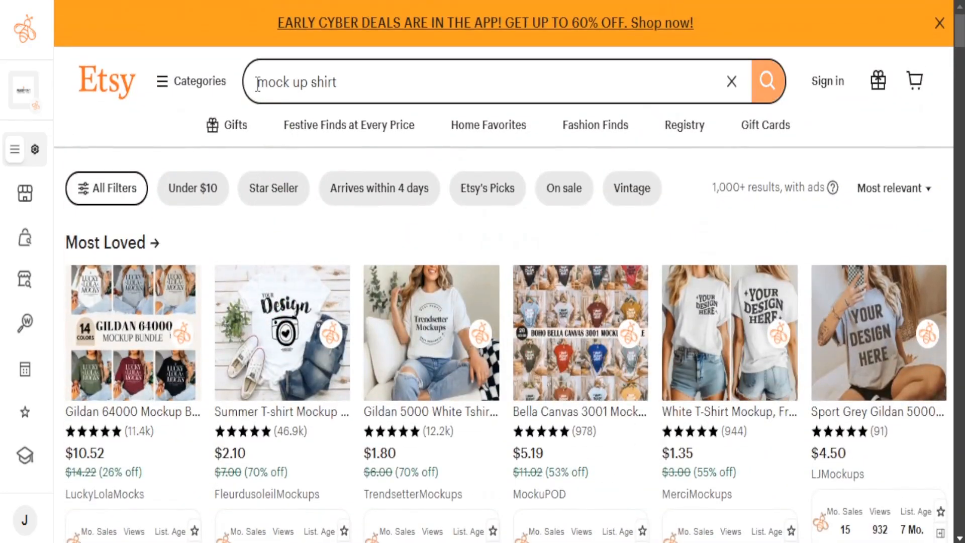
left_click(257, 83)
type("men")
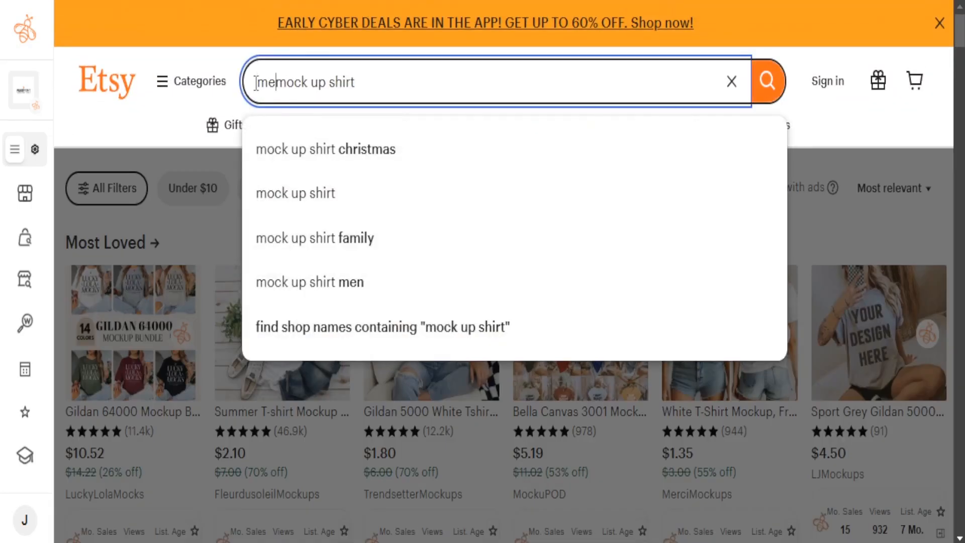
key("Return")
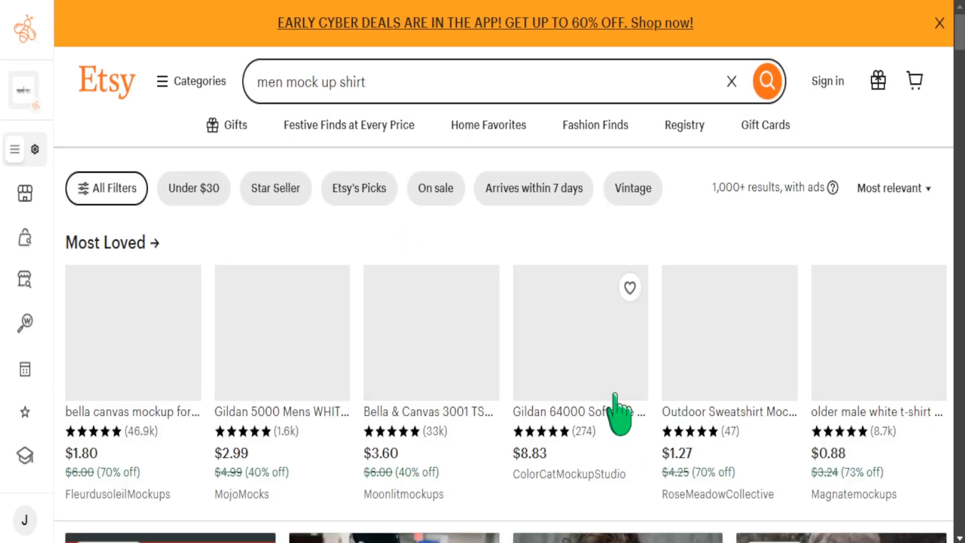
scroll(618, 414, "down", 15)
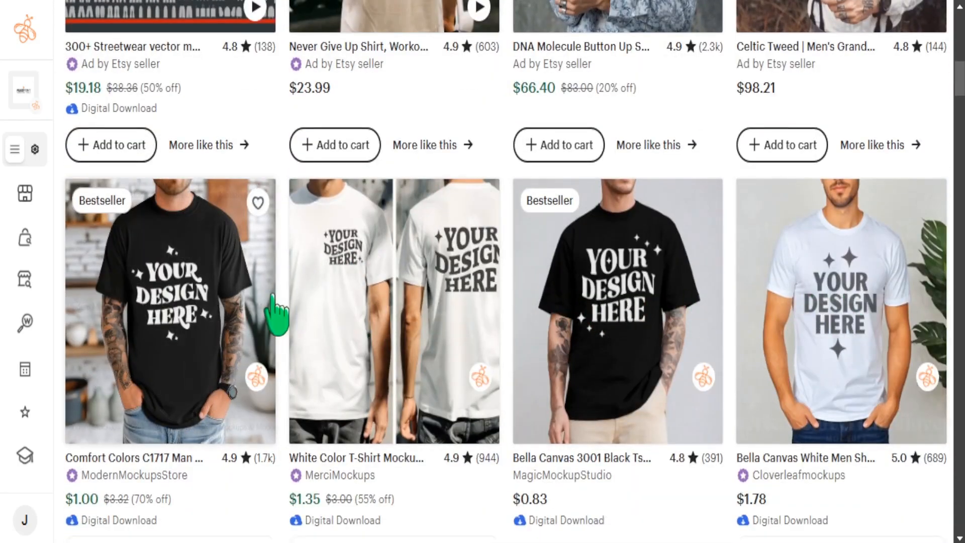
scroll(209, 302, "down", 4)
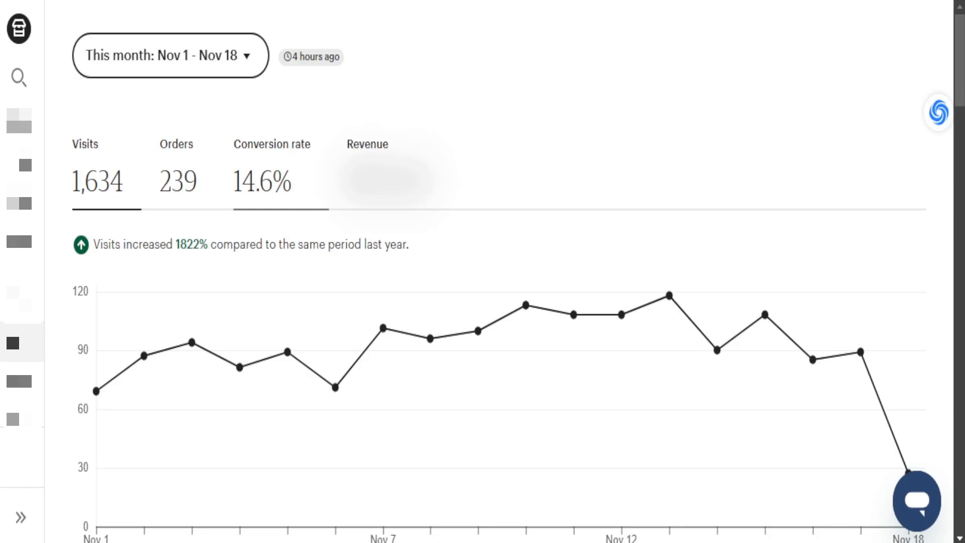
- Check the shop's stats for this month and read through the Super Simple Guide to Etsy Sales page
left_click(177, 206)
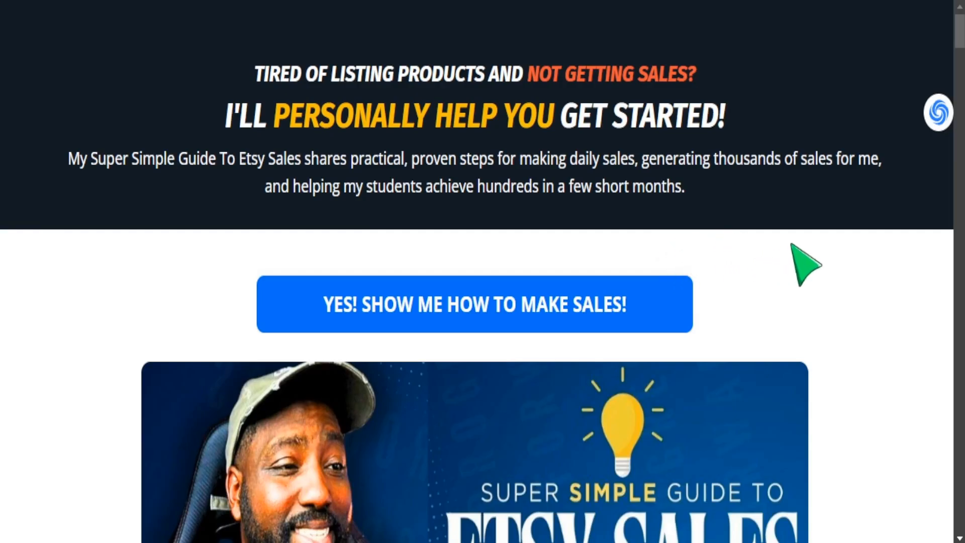
scroll(813, 264, "down", 10)
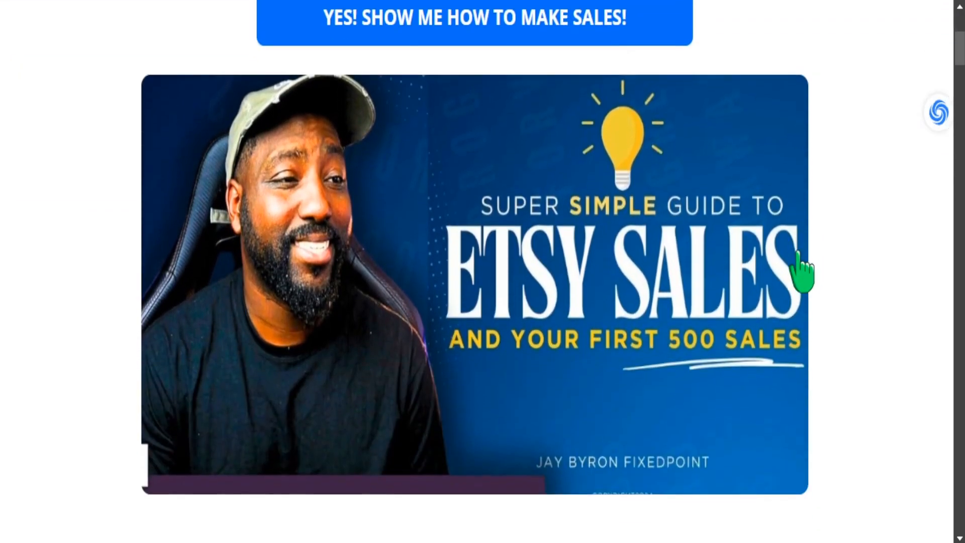
scroll(801, 271, "down", 12)
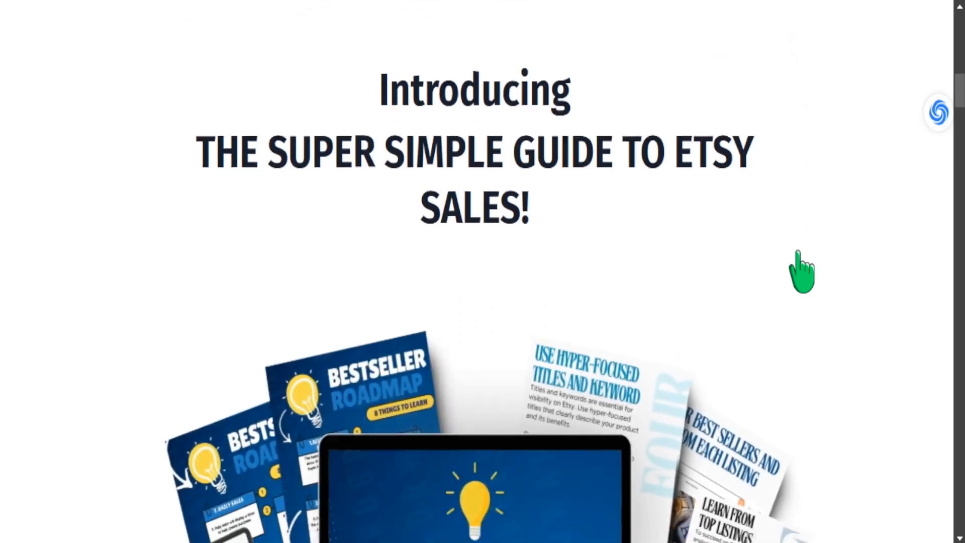
scroll(801, 272, "down", 2)
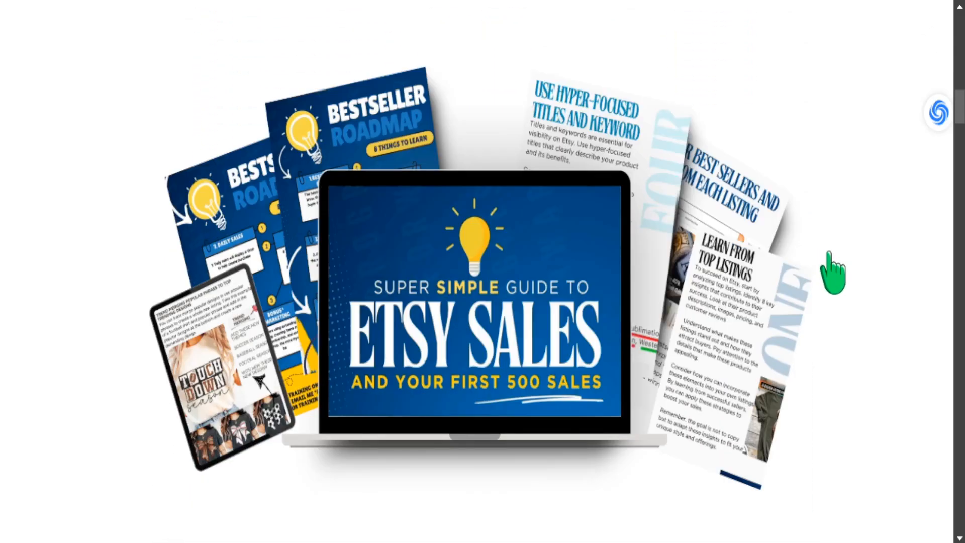
scroll(843, 281, "down", 20)
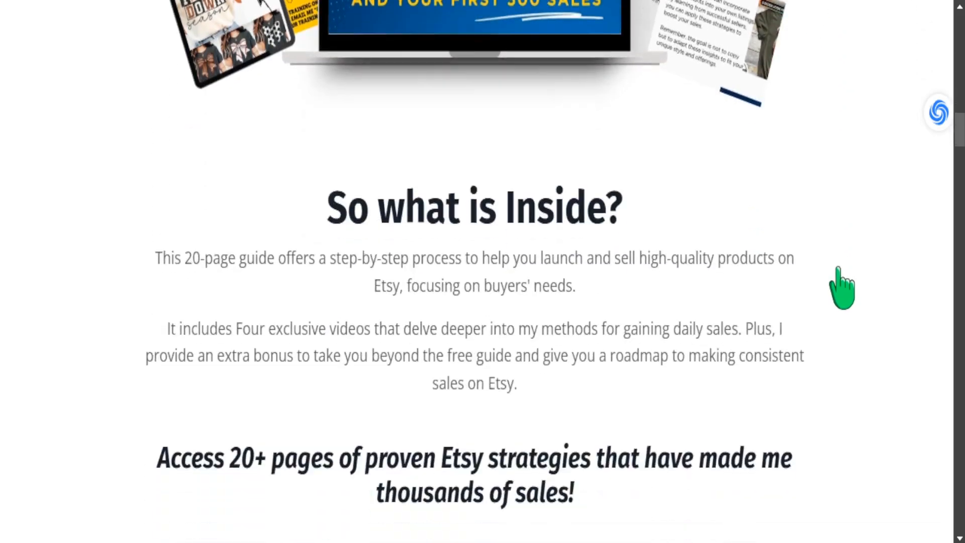
scroll(837, 281, "down", 15)
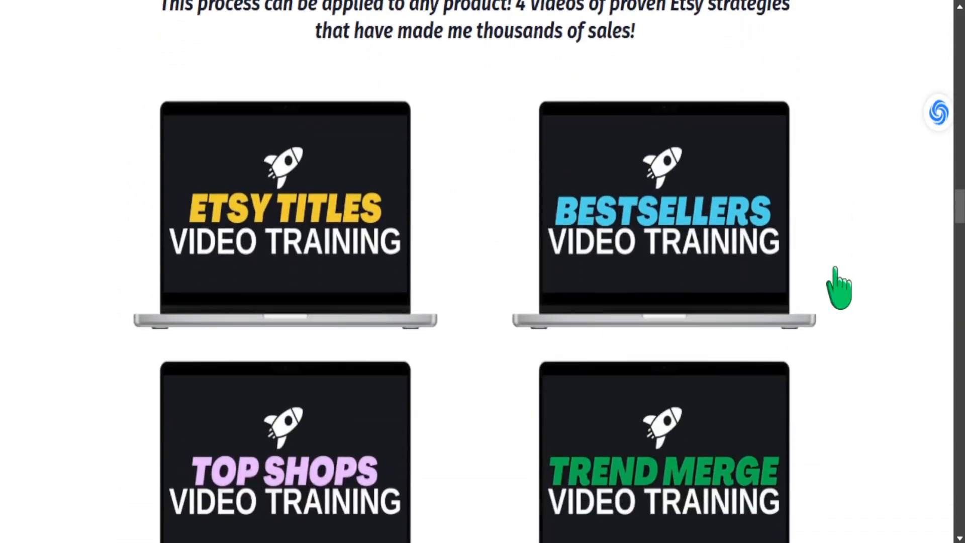
scroll(838, 284, "down", 2)
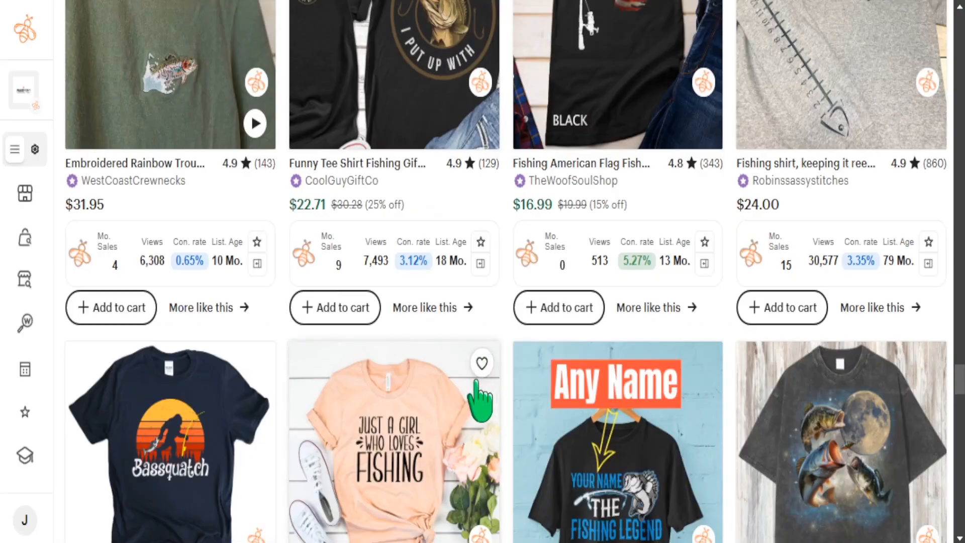
- Look back through the fishing shirt listings toward the earlier results, comparing designs and sales figures
scroll(480, 399, "up", 20)
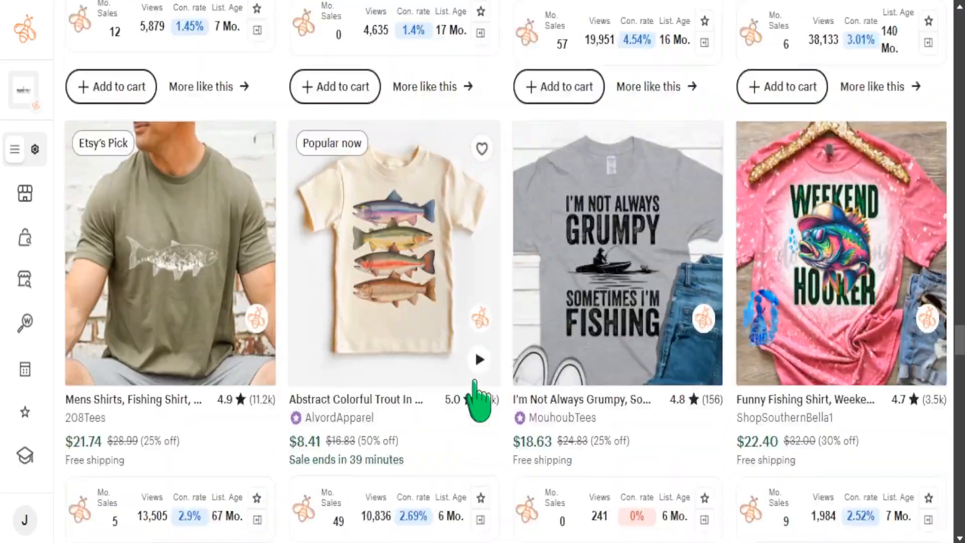
scroll(474, 404, "up", 20)
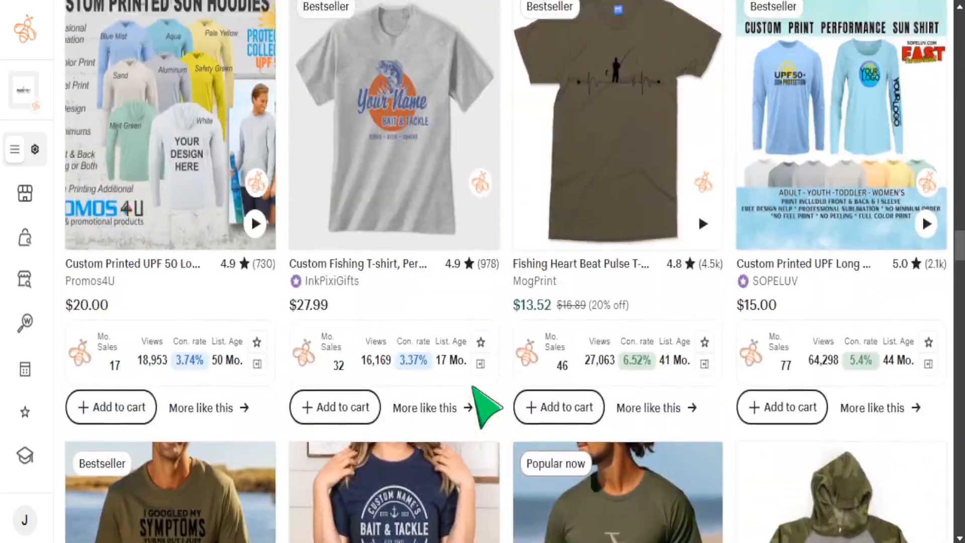
scroll(482, 412, "up", 4)
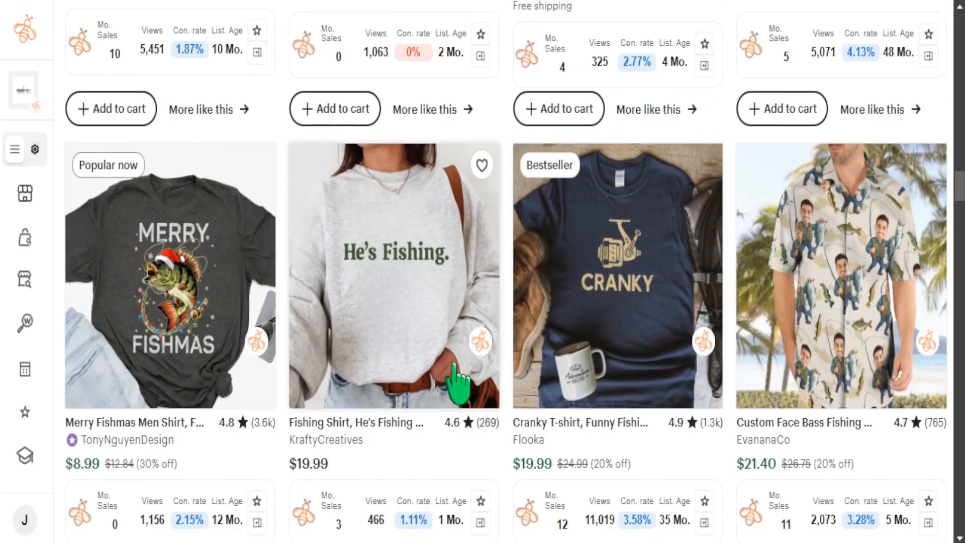
scroll(456, 379, "up", 12)
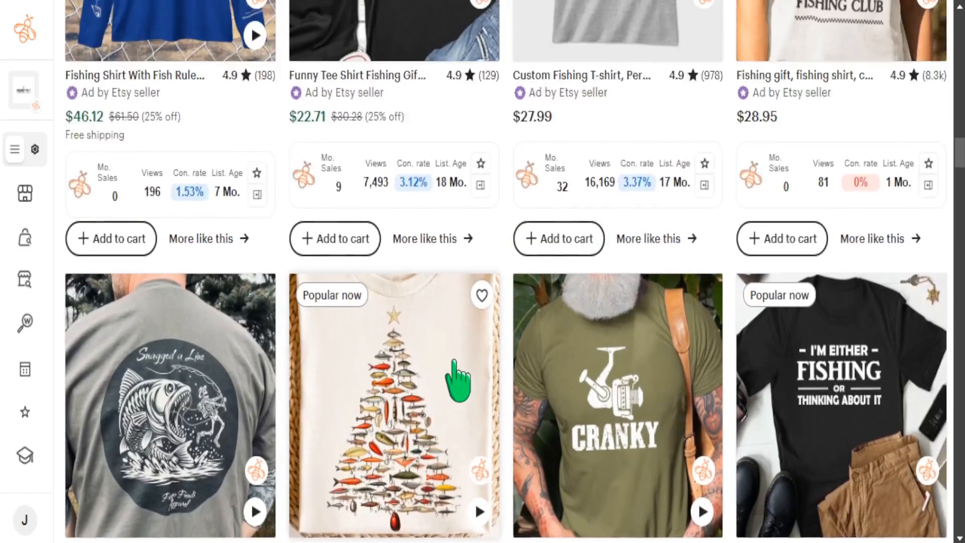
scroll(503, 389, "up", 12)
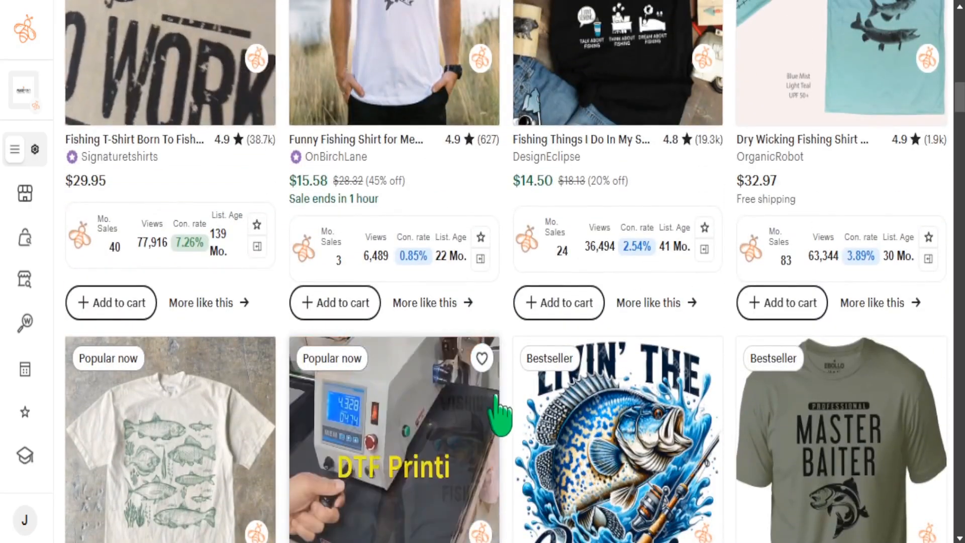